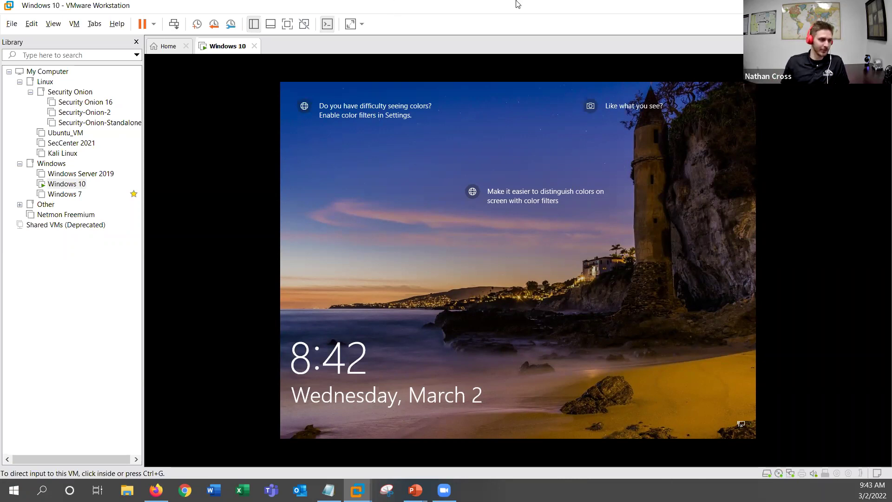
Step: Unlock the Windows 10 guest's lock screen and sign in as admin with the account password
click(619, 289)
click(617, 286)
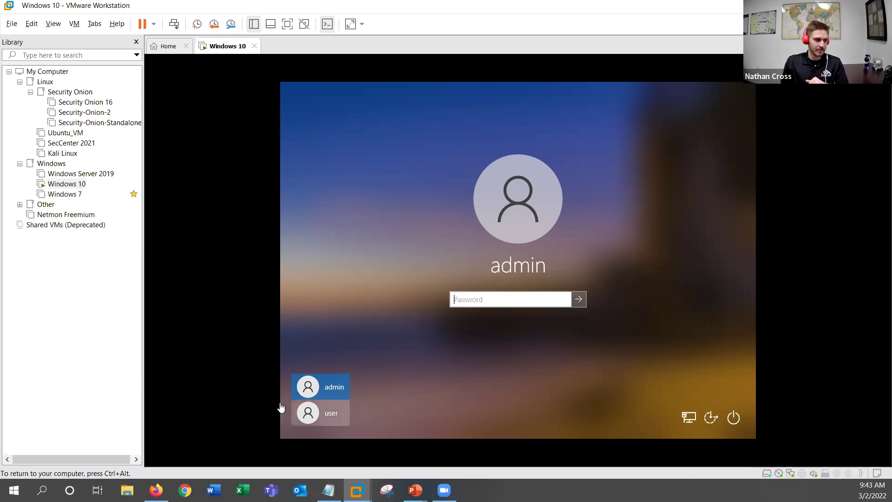
click(507, 303)
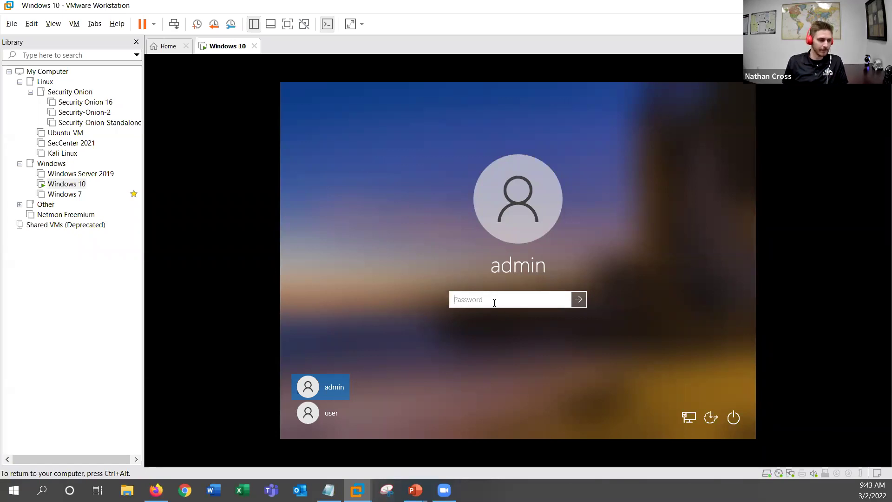
text(•••••••••••)
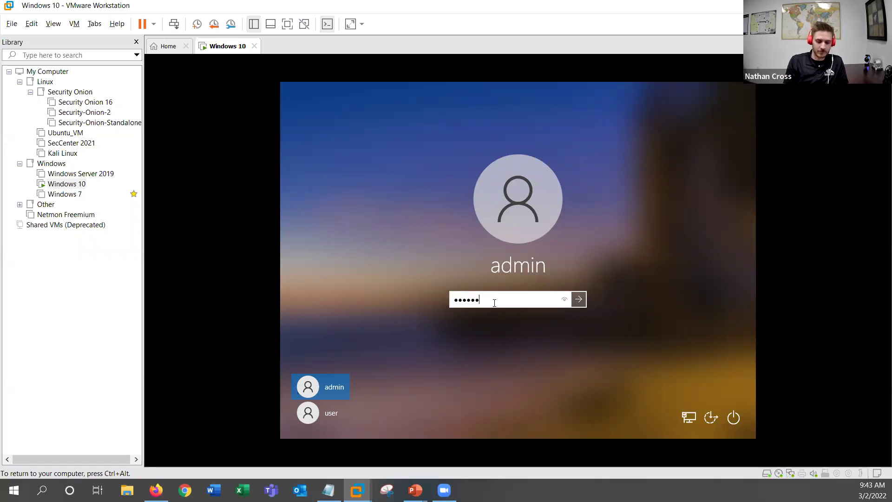
text(•••••••)
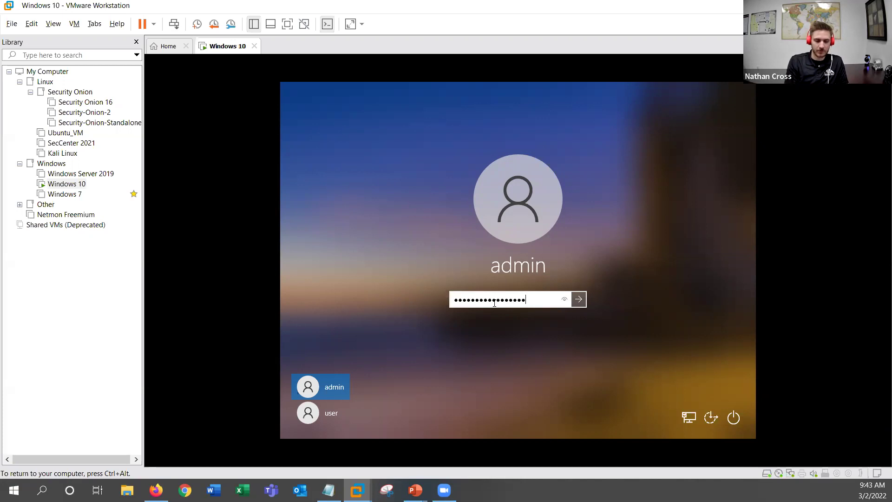
key(Return)
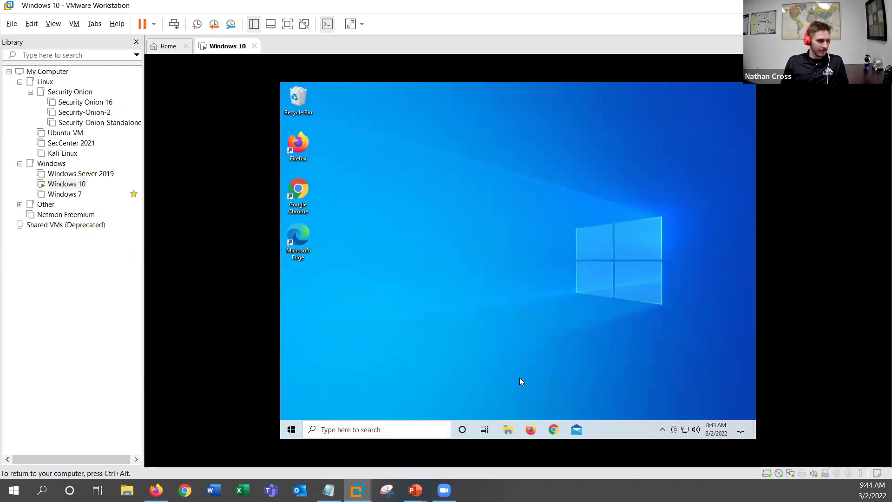
Step: Search 'control' from the Start menu and open Control Panel
right_click(421, 325)
click(354, 306)
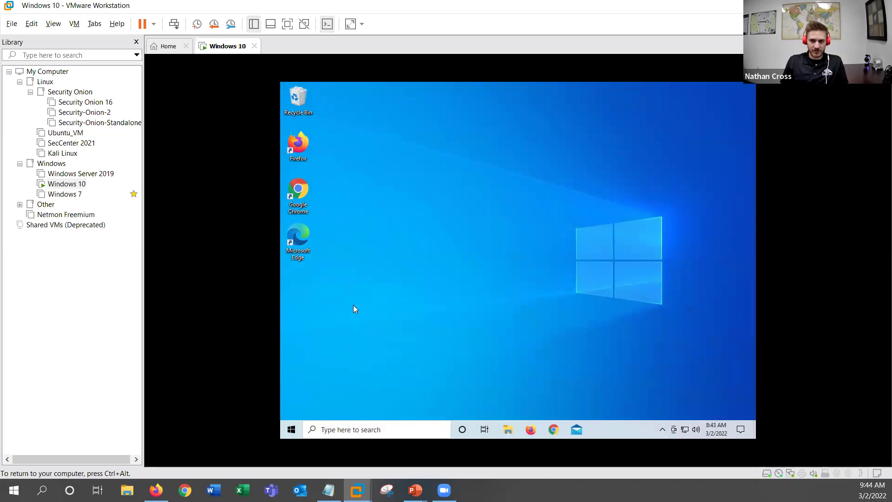
key(super)
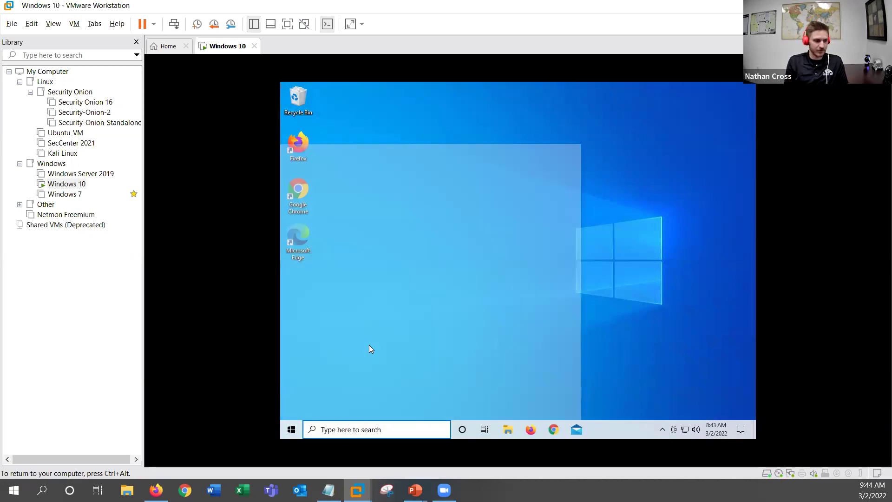
text(control)
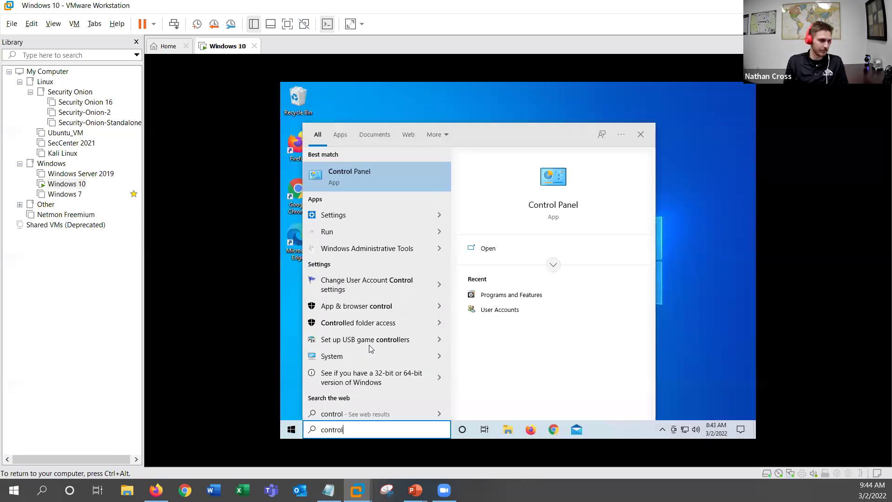
key(Return)
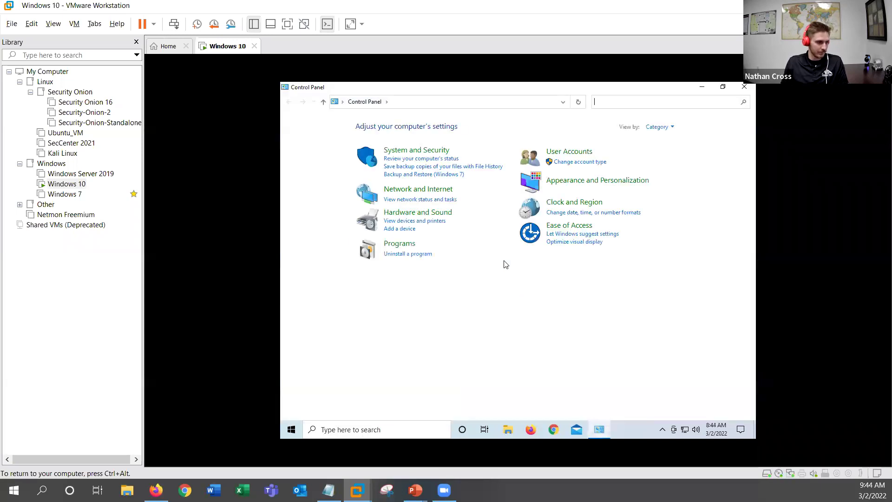
Step: Try VMware's stretched and full-screen display modes, then open the User Accounts category
click(350, 25)
click(350, 25)
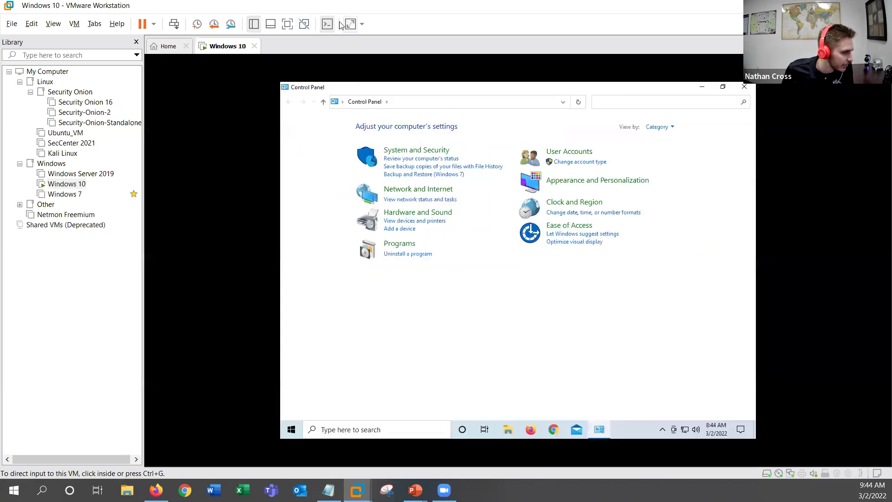
click(287, 24)
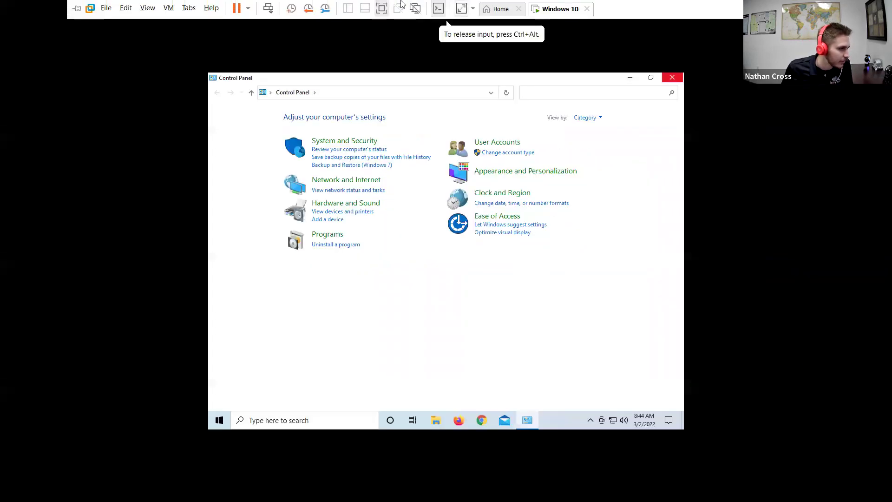
click(462, 9)
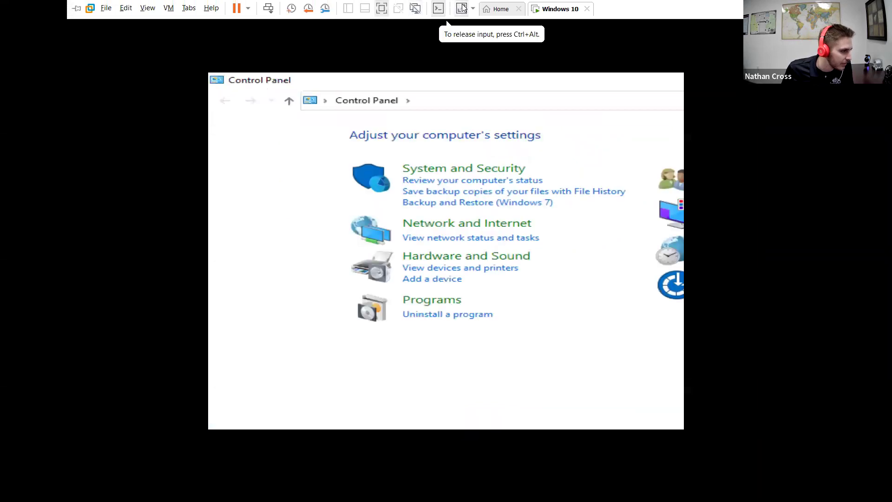
click(462, 8)
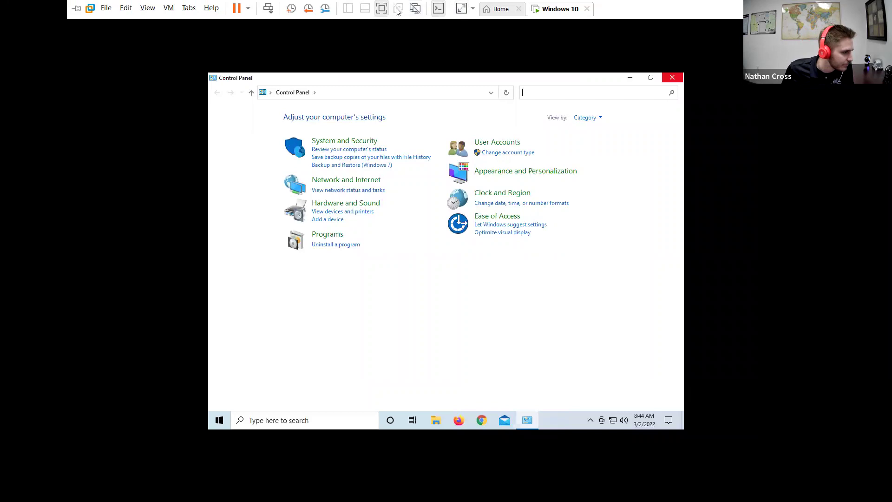
click(382, 8)
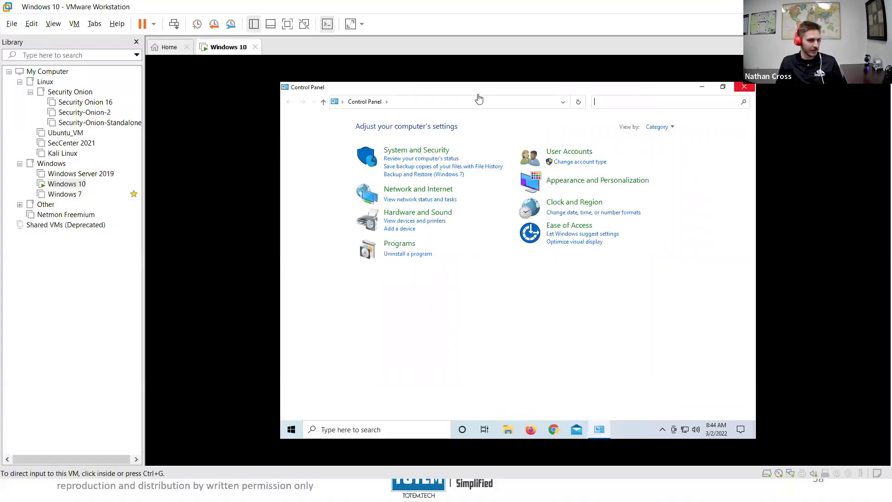
click(568, 92)
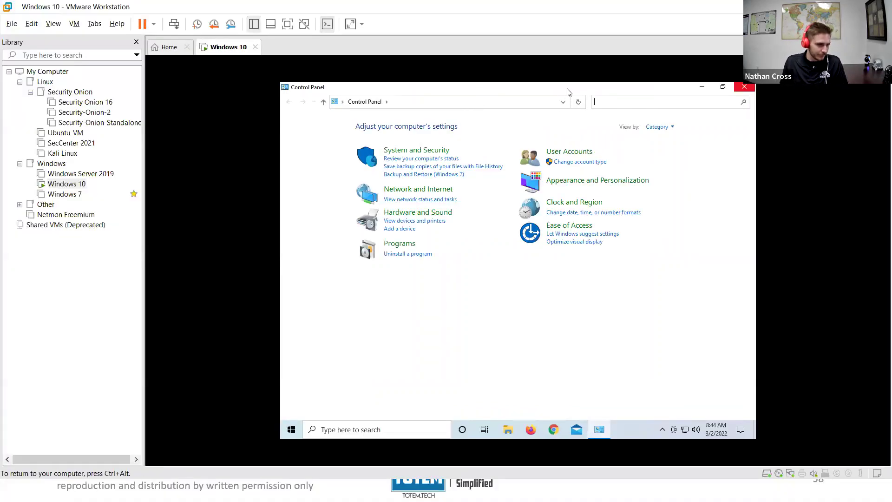
click(585, 153)
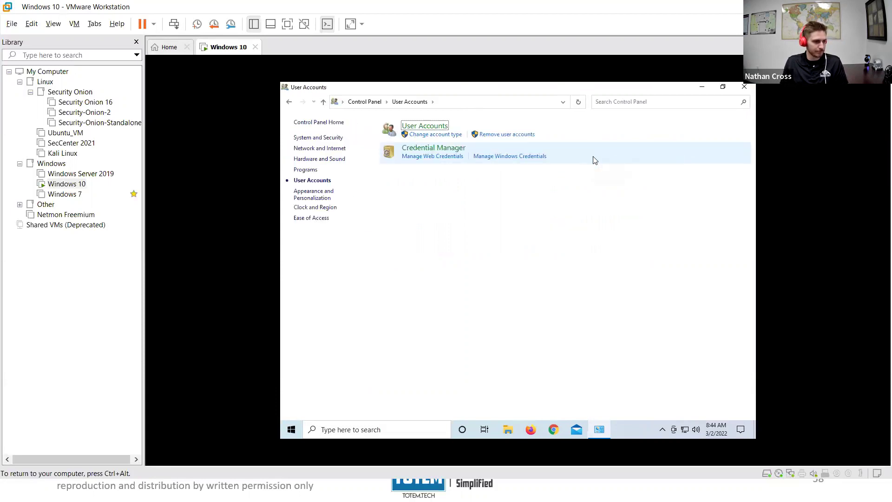
Step: Open the admin account page and Manage another account to see admin and user, then close
click(434, 127)
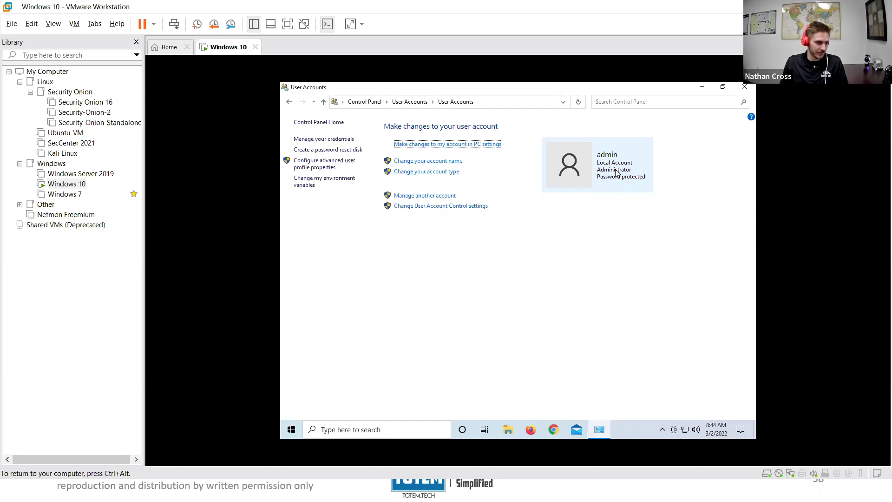
click(427, 197)
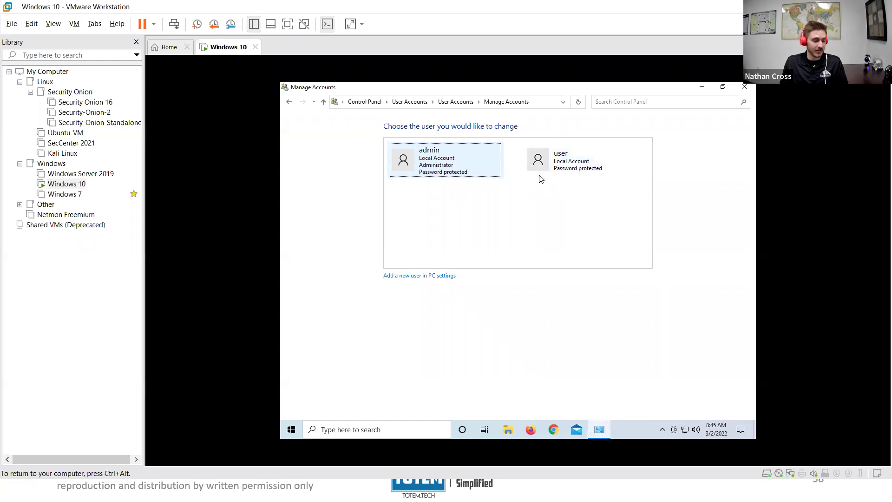
click(745, 89)
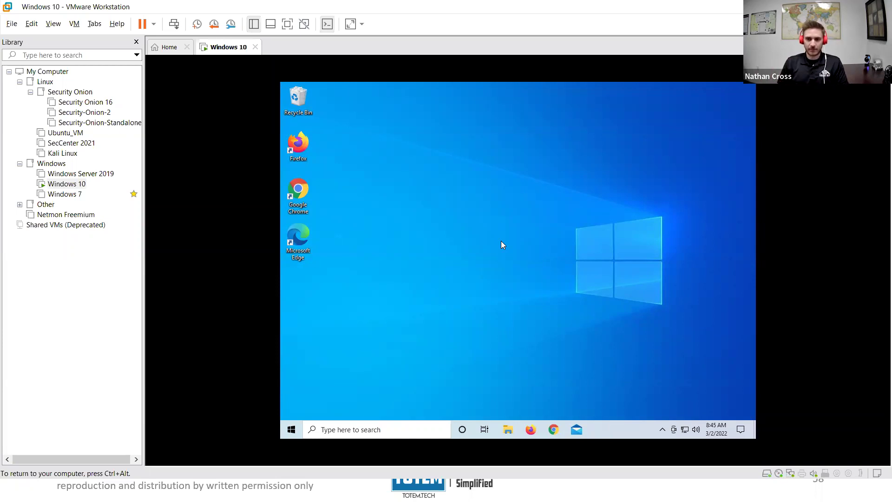
Step: Search 'cmd' and launch Command Prompt with administrator rights
click(396, 424)
text(cmd)
key(Right)
key(Down)
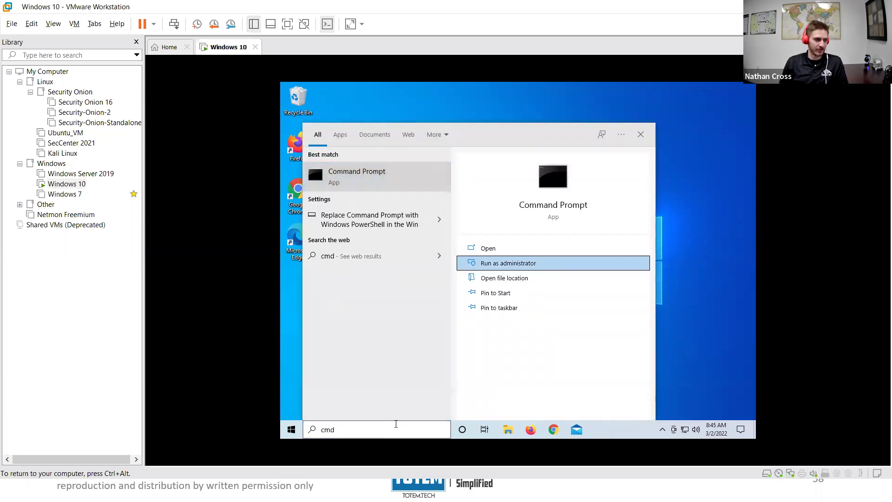
key(Left)
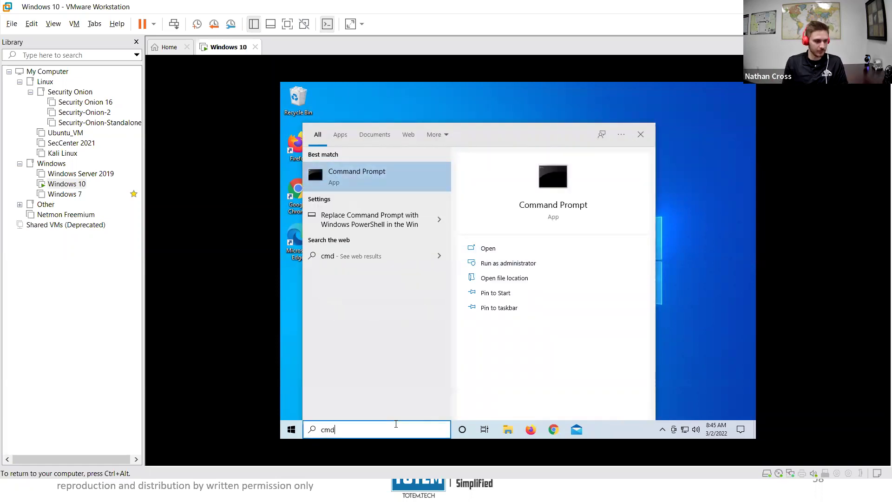
key(BackSpace)
key(BackSpace)
text(md)
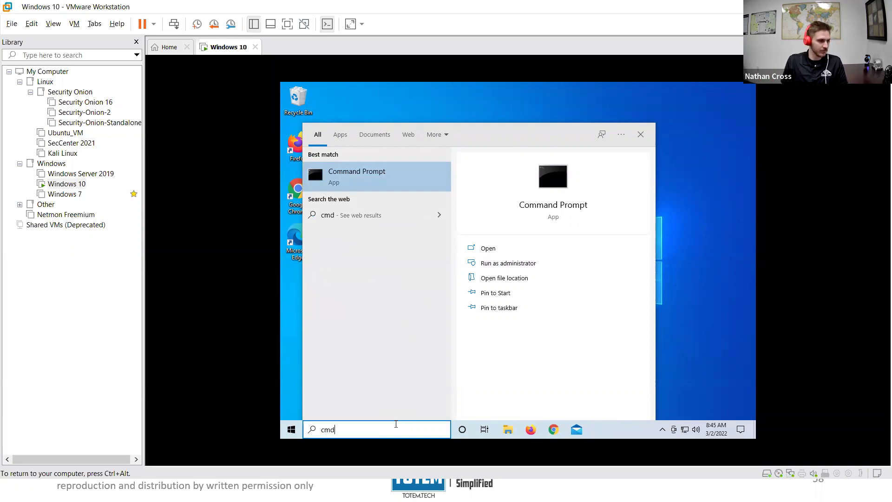
key(Right)
key(Down)
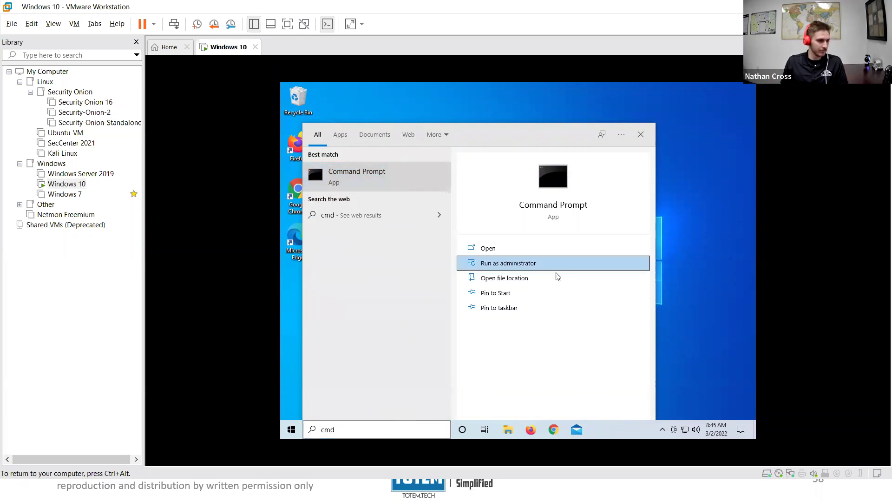
click(555, 264)
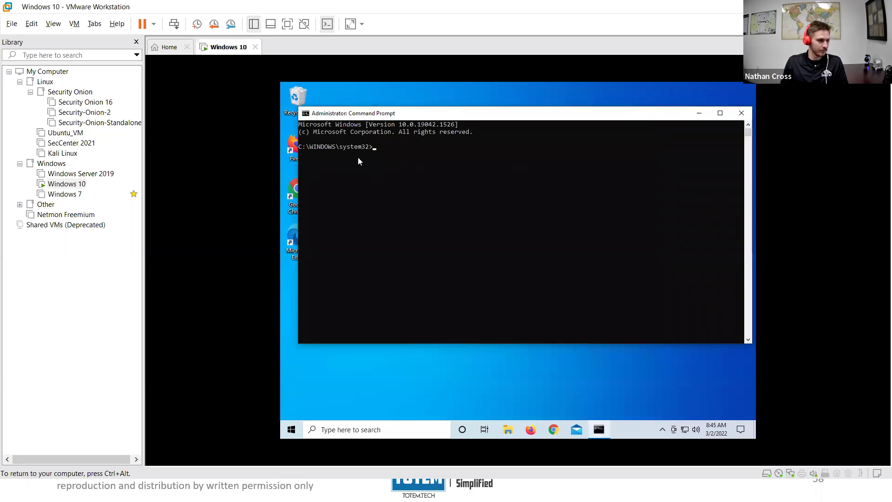
Step: Run 'net localgroup administrators' to list admin and Administrator as group members
drag(365, 148, 300, 148)
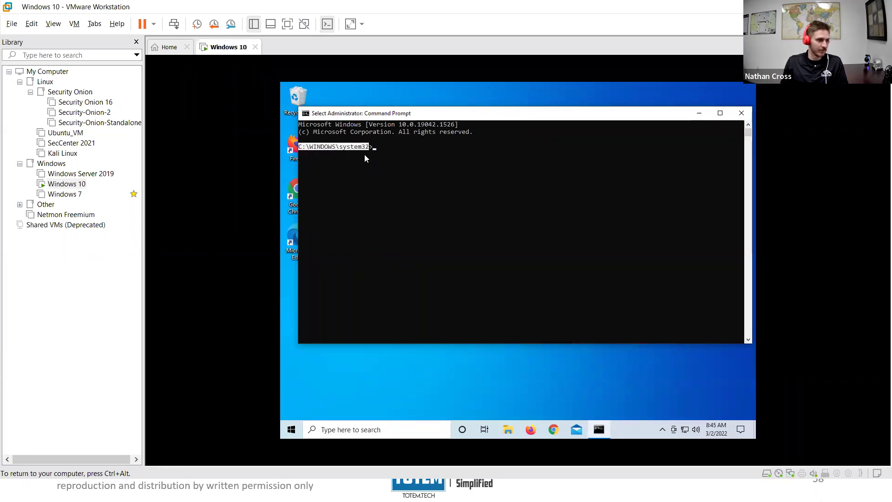
click(378, 148)
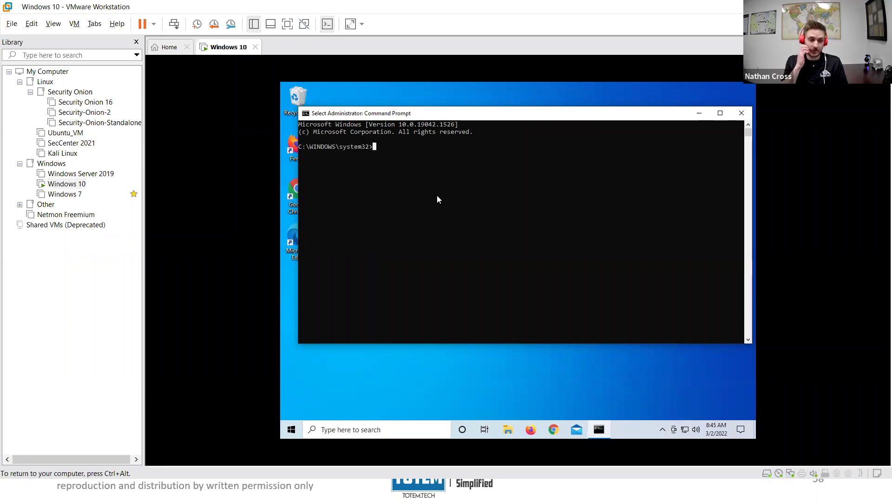
double_click(311, 147)
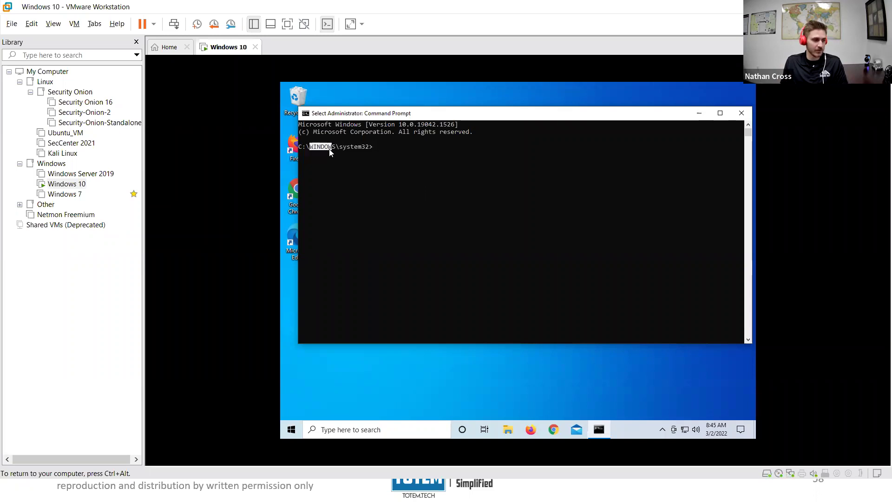
click(379, 149)
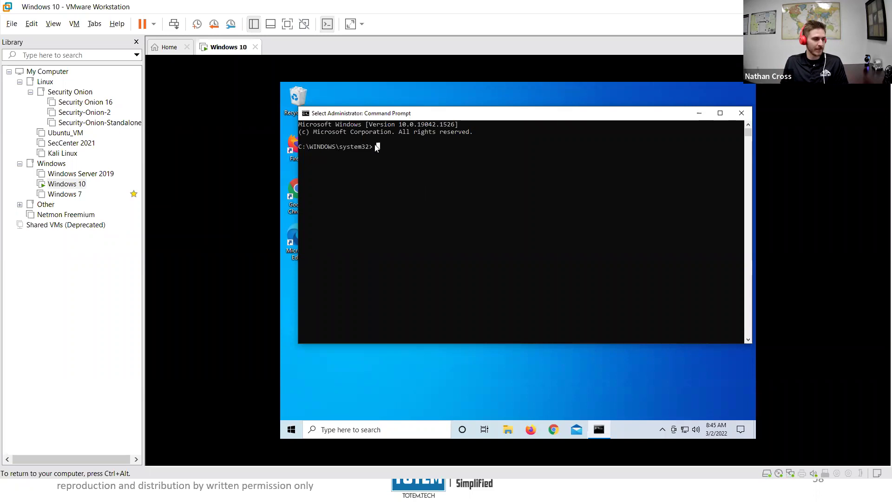
click(375, 149)
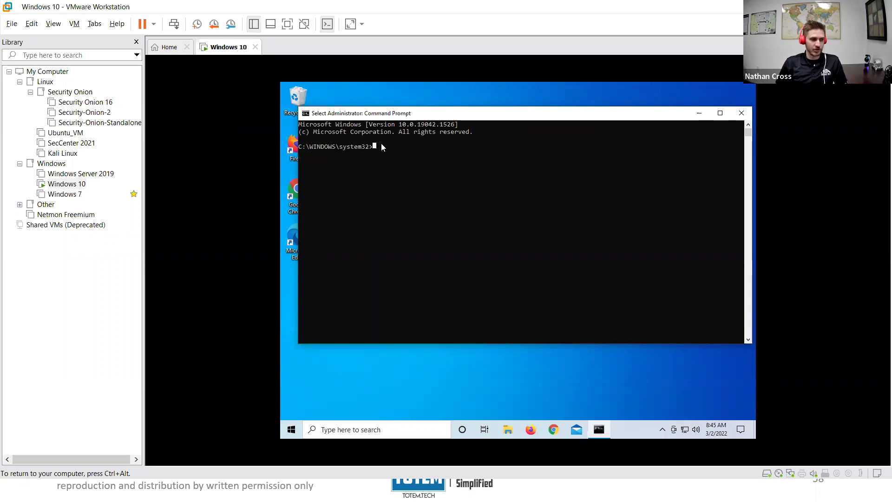
text(n)
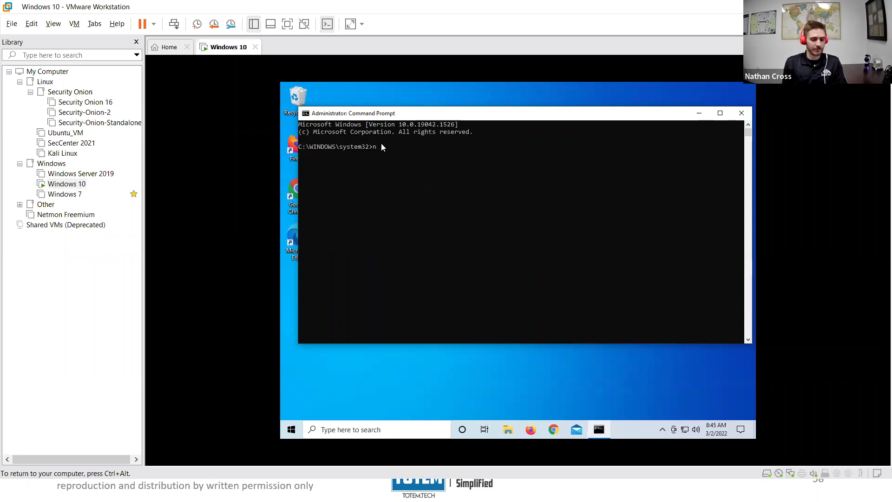
text(et localfg)
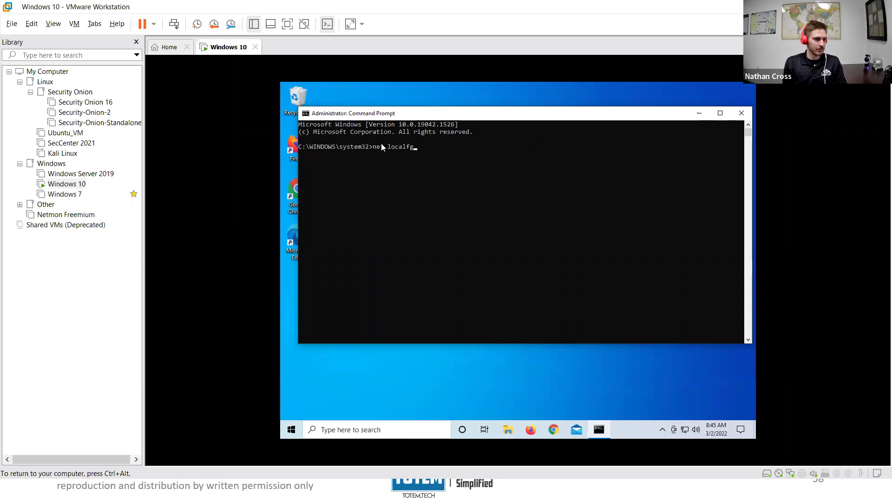
key(BackSpace)
key(BackSpace)
text(group)
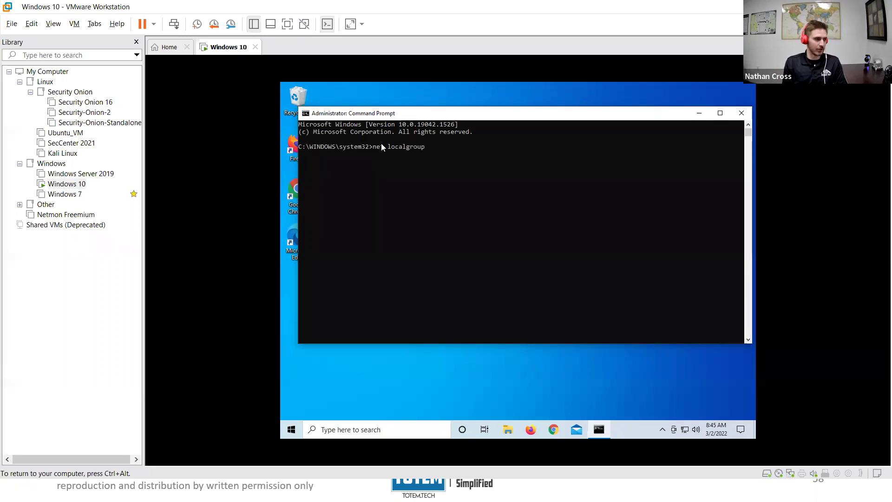
text( administrators)
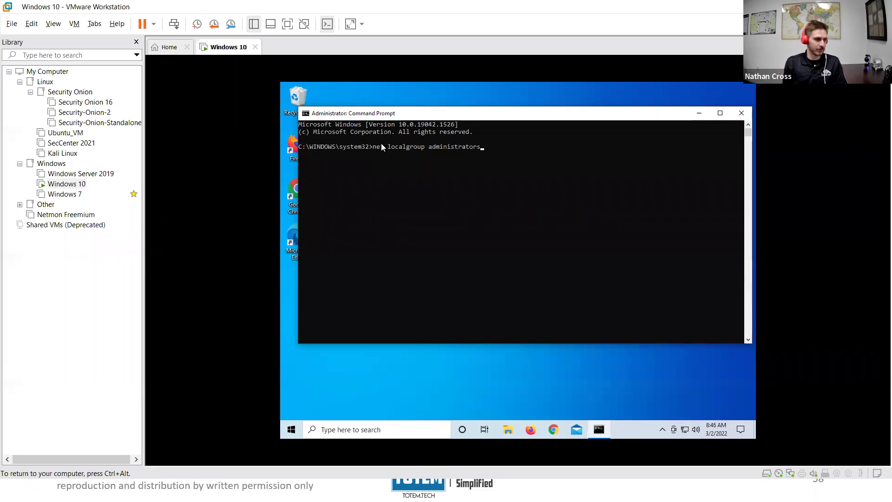
key(Return)
click(332, 206)
click(385, 246)
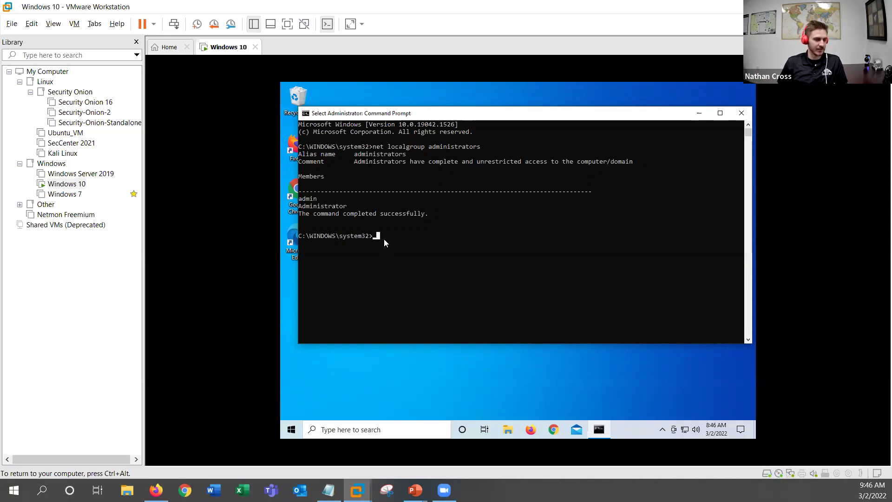
Step: Minimize Command Prompt and launch Registry Editor by searching 'regist'
click(699, 114)
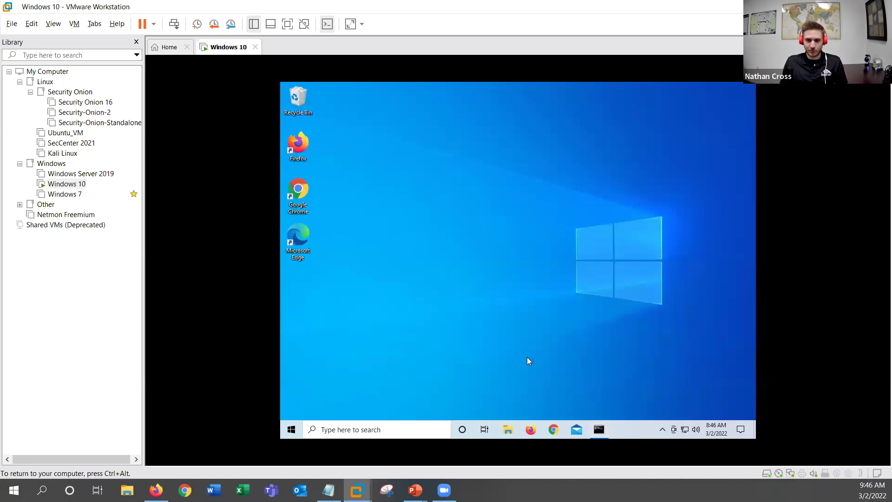
click(427, 429)
text(regist)
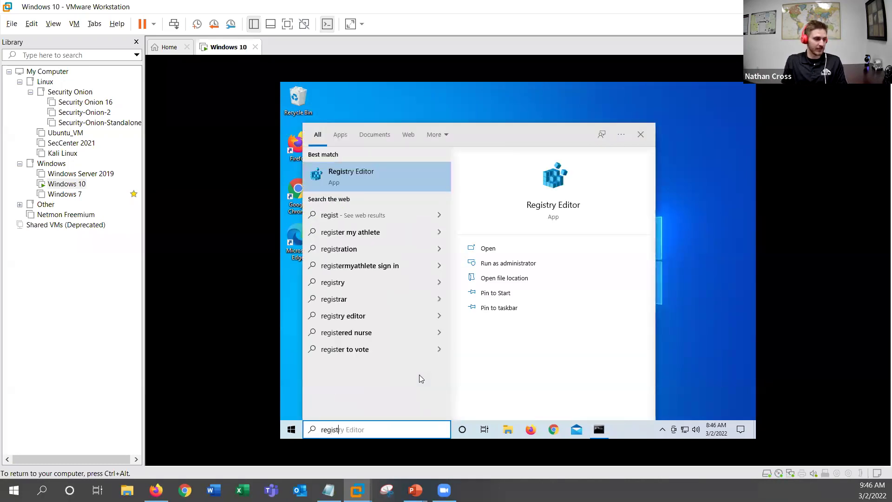
key(Return)
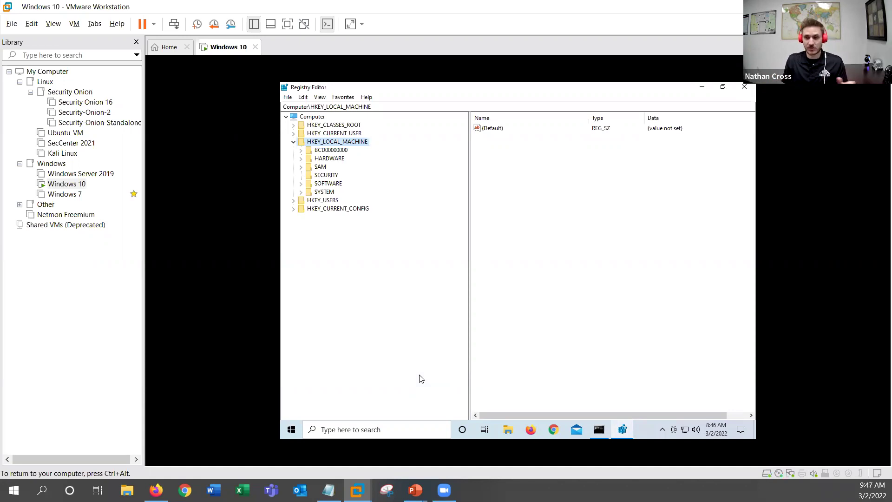
click(293, 142)
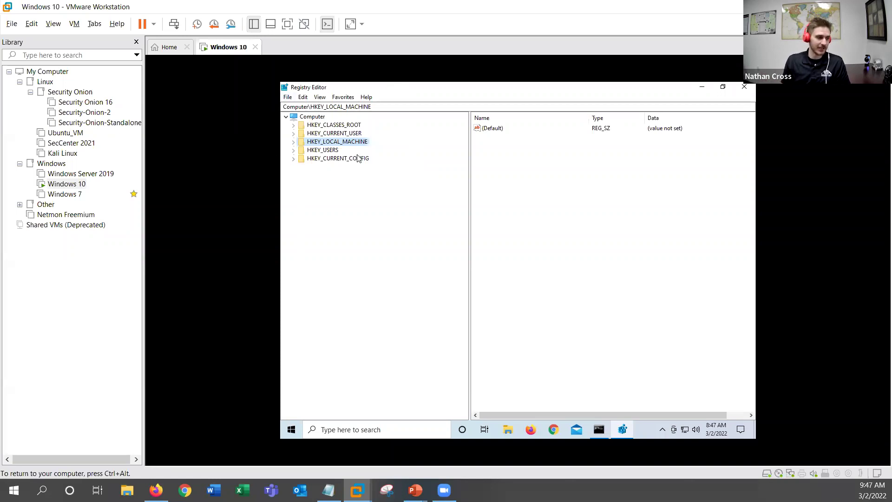
click(294, 141)
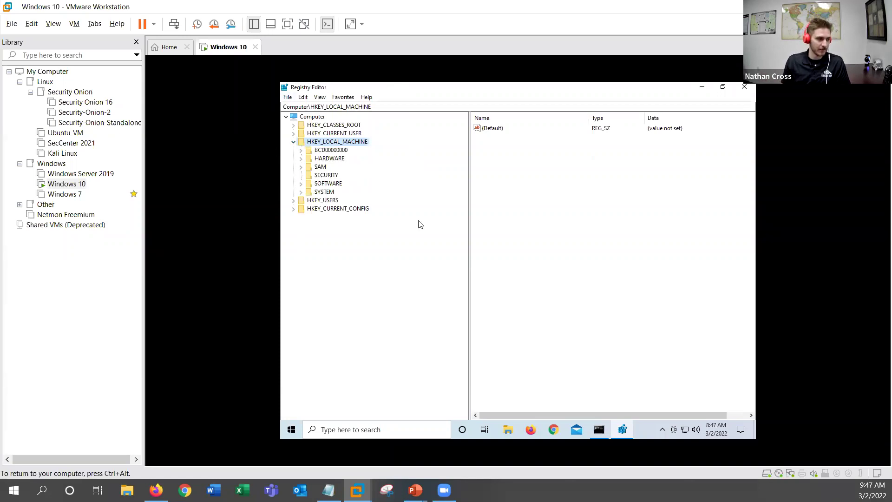
right_click(329, 145)
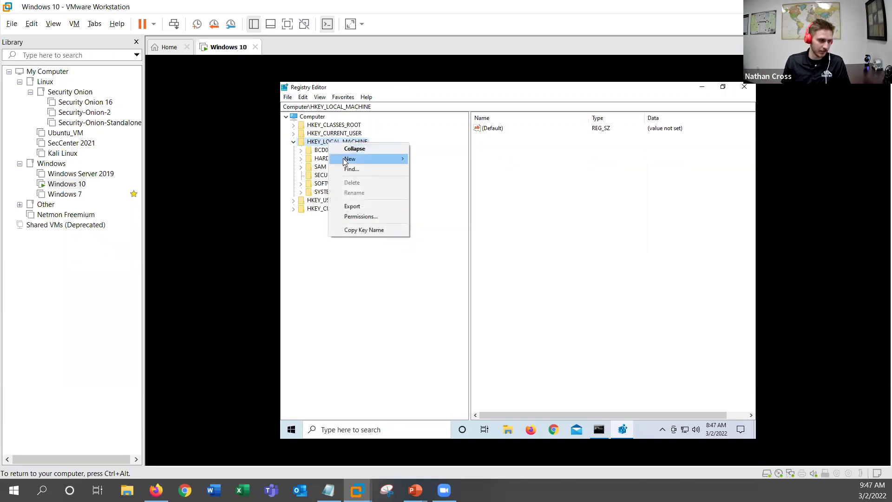
mouse_move(372, 162)
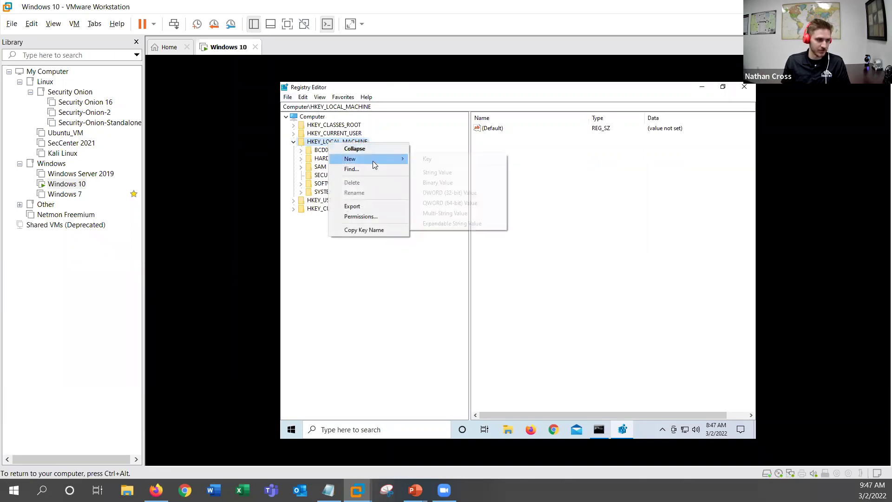
click(415, 159)
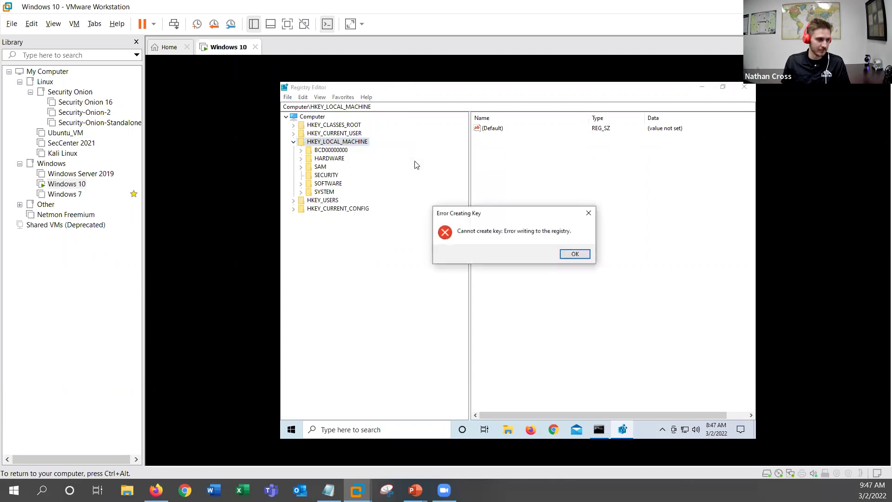
click(575, 255)
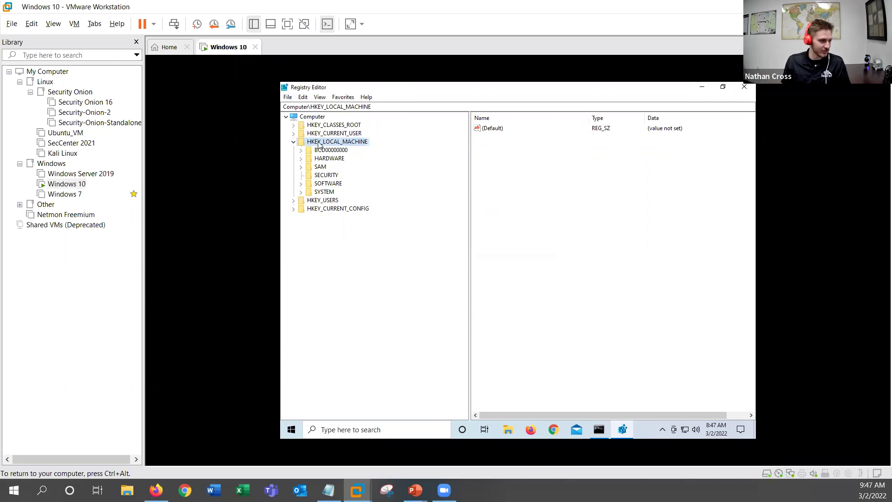
click(294, 141)
click(293, 133)
Step: Use New > Key on HKEY_CURRENT_USER, keeping the default name New Key #1
right_click(315, 134)
mouse_move(346, 148)
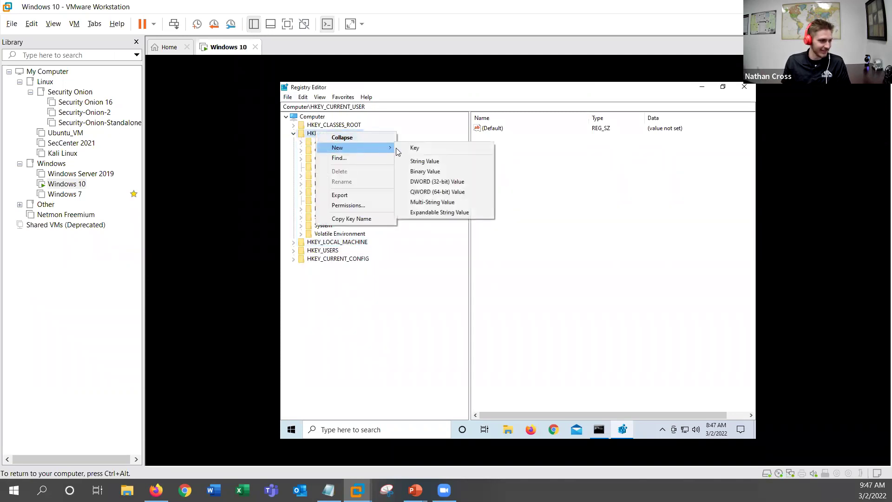
click(402, 149)
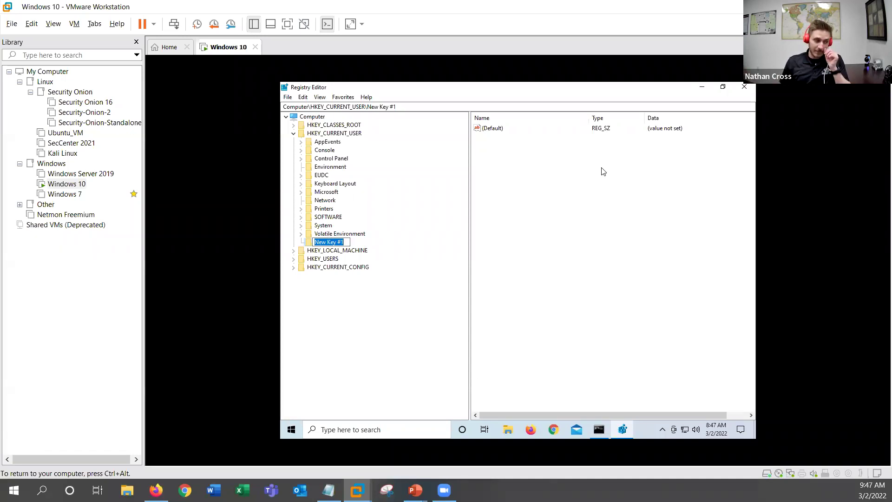
click(421, 233)
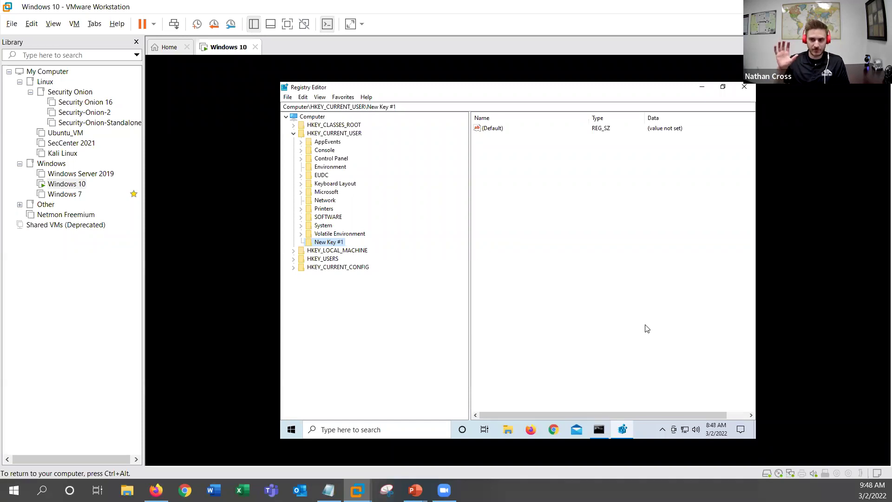
Step: Delete New Key #1, confirm with Yes, and minimize Registry Editor
right_click(325, 243)
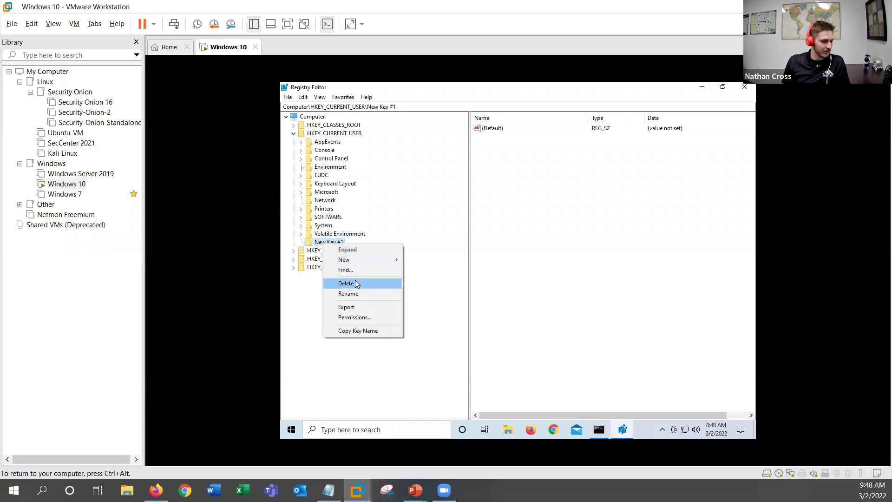
click(346, 284)
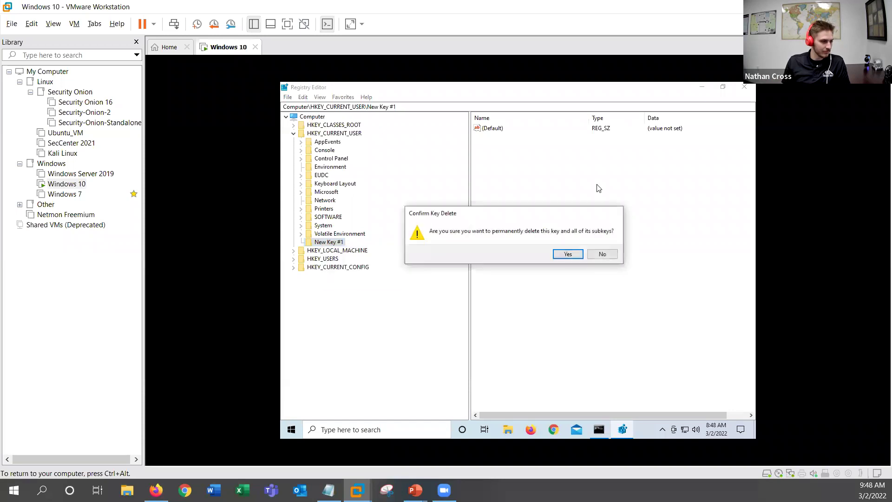
click(568, 255)
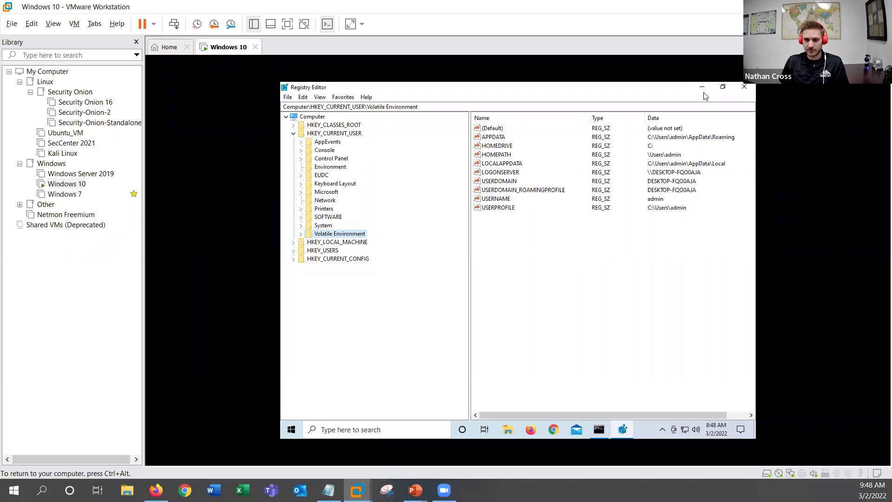
click(702, 88)
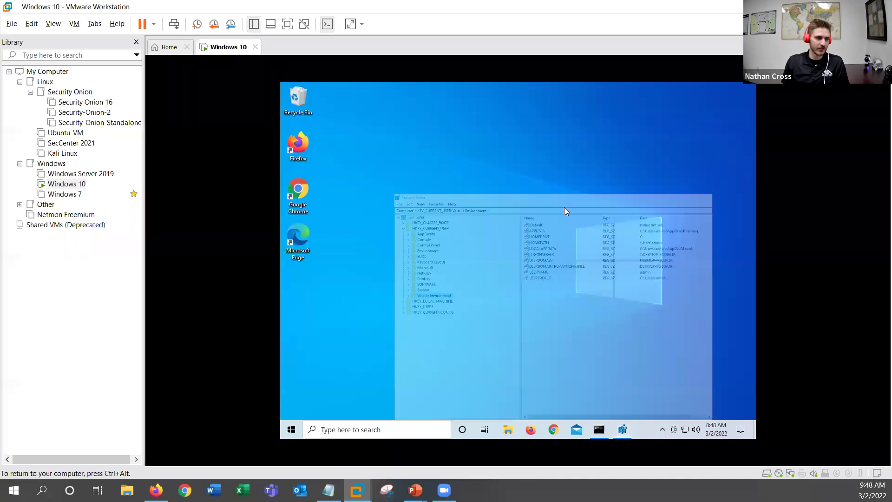
Step: Search 'uac', open Change User Account Control settings, and maximize the window
click(379, 429)
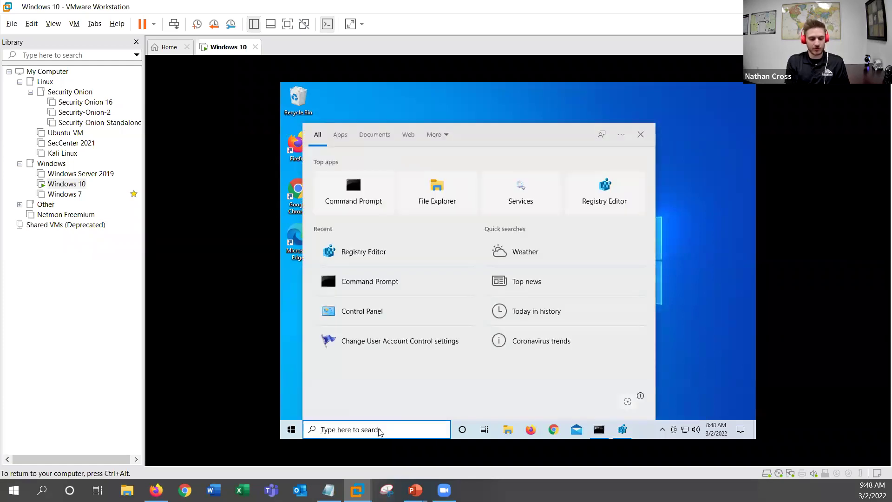
text(uac)
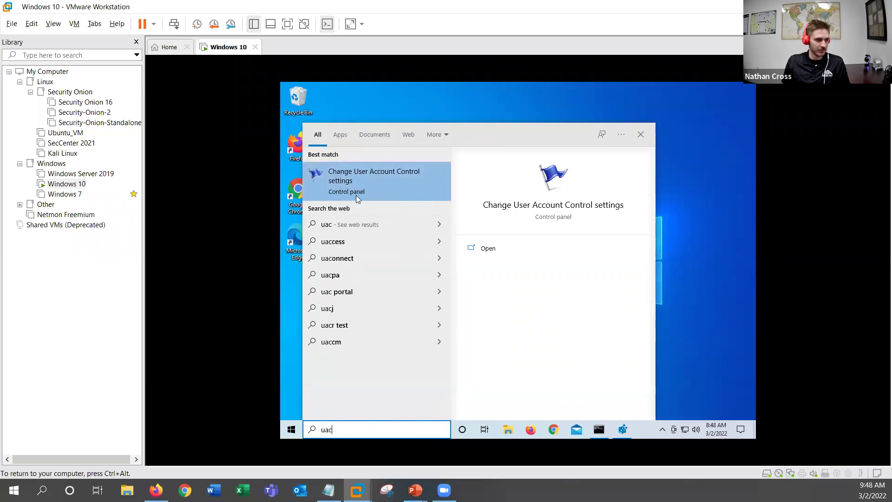
click(390, 186)
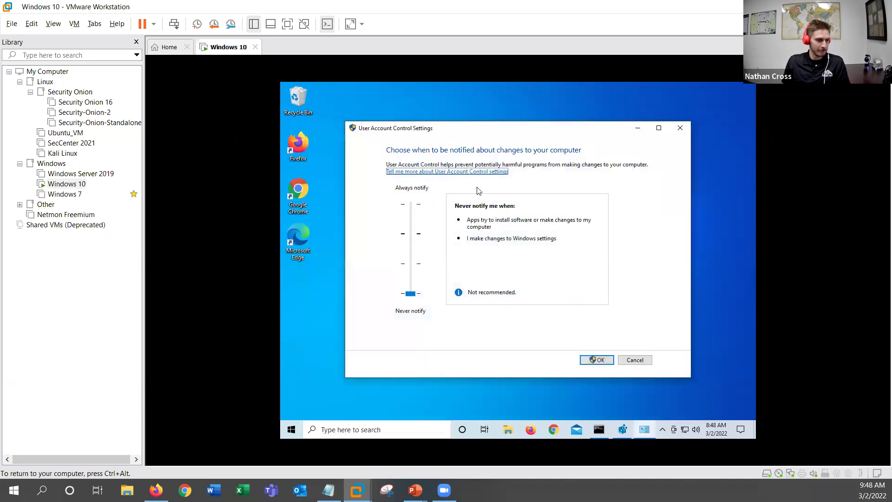
click(661, 128)
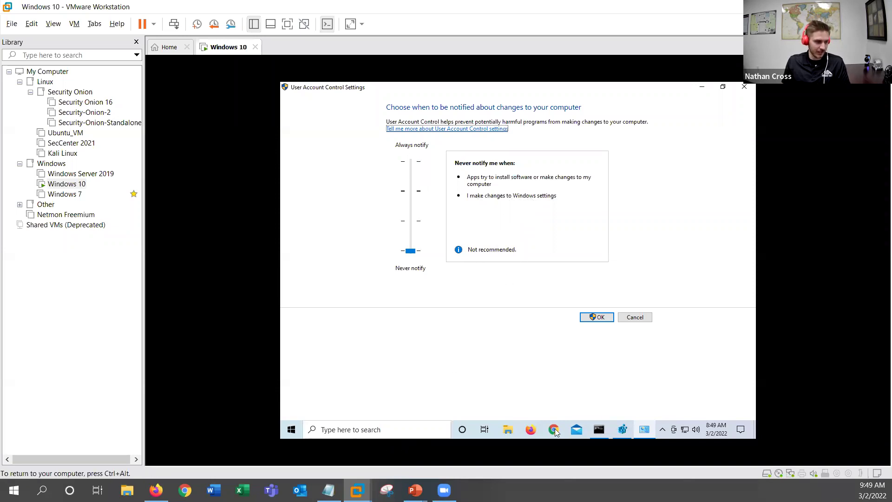
Step: Close the Administrator Command Prompt, relaunch it elevated via 'cmd' search, then close it again
click(599, 430)
click(742, 113)
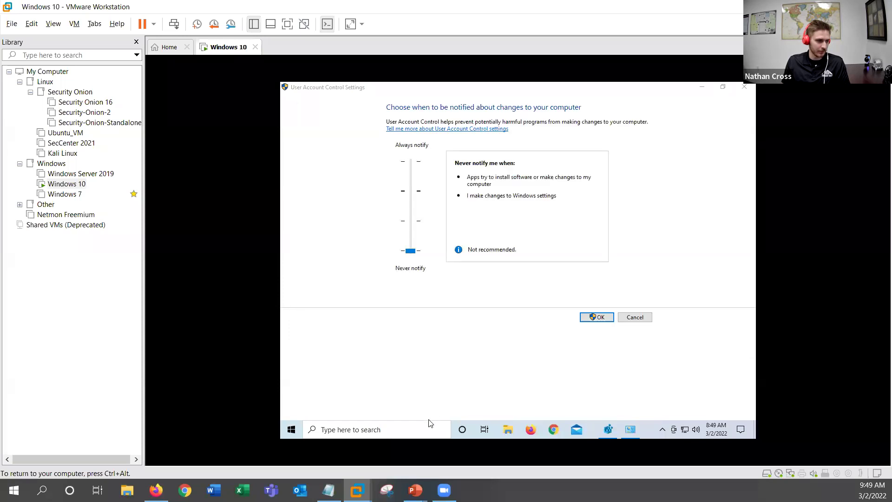
click(398, 433)
text(cmd)
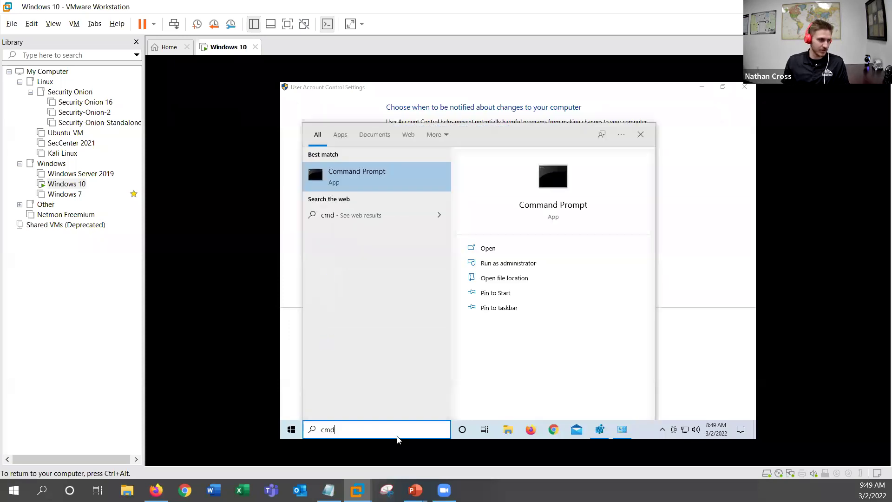
click(531, 263)
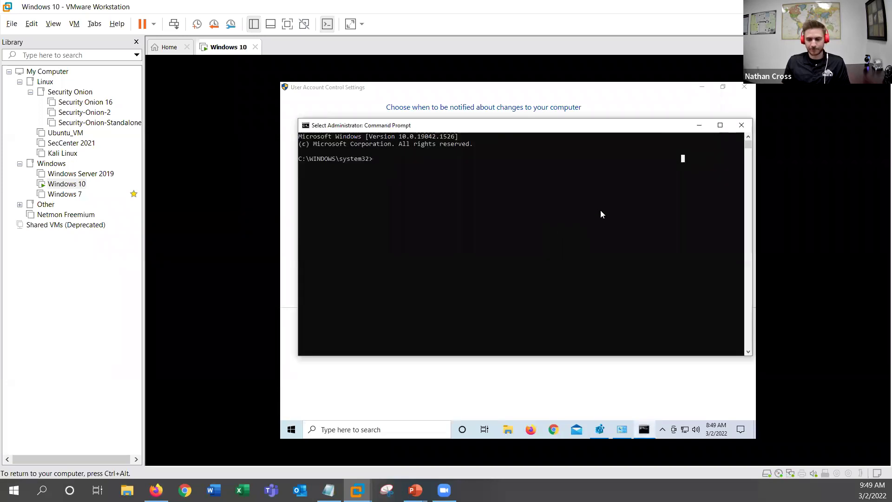
click(372, 159)
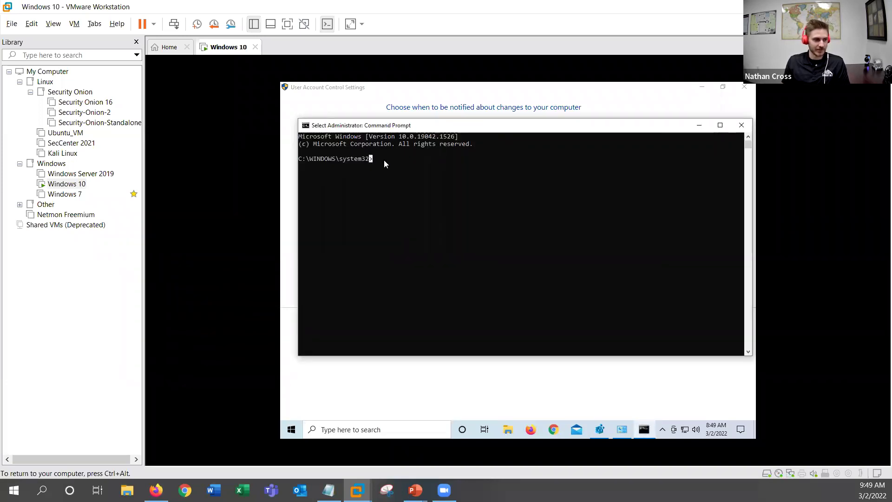
click(742, 126)
Step: Raise the UAC slider to Always notify, apply with OK, and request Command Prompt as administrator
drag(411, 251, 412, 162)
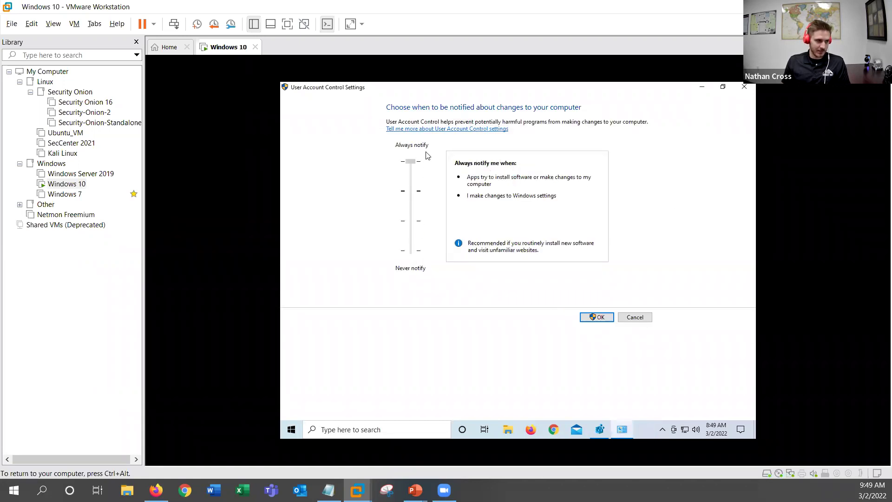
click(589, 315)
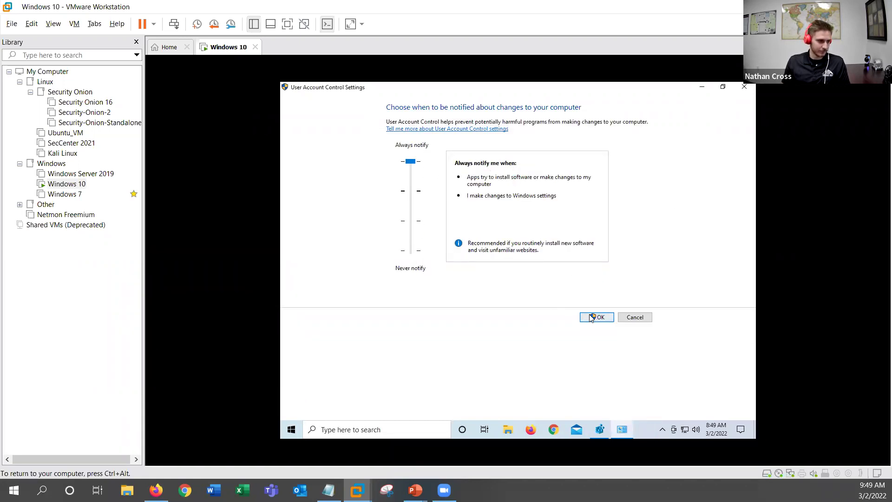
key(super)
text(cmd)
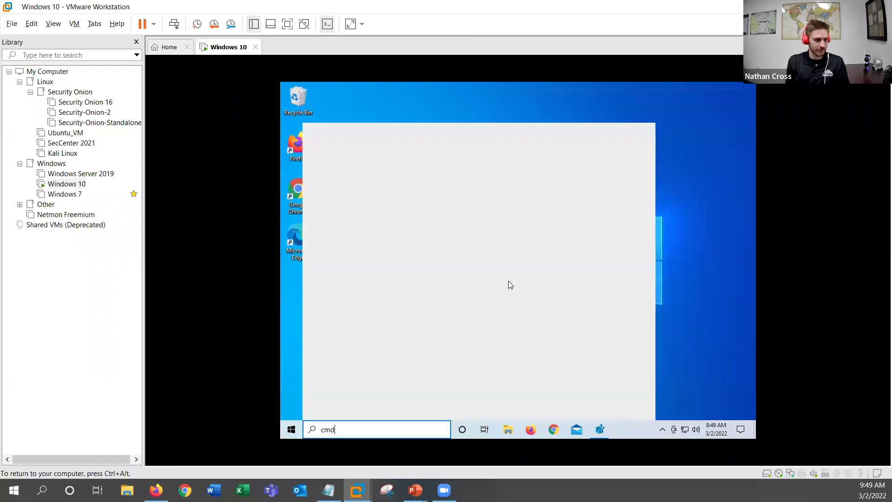
key(Down)
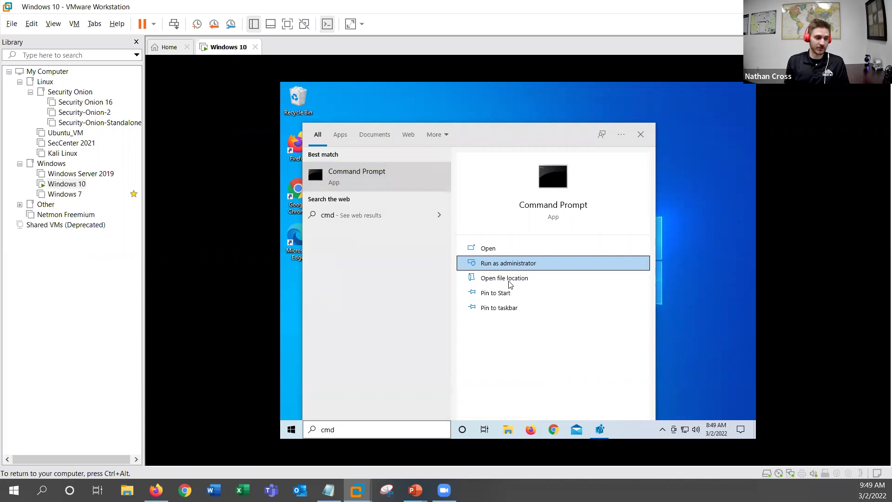
key(Return)
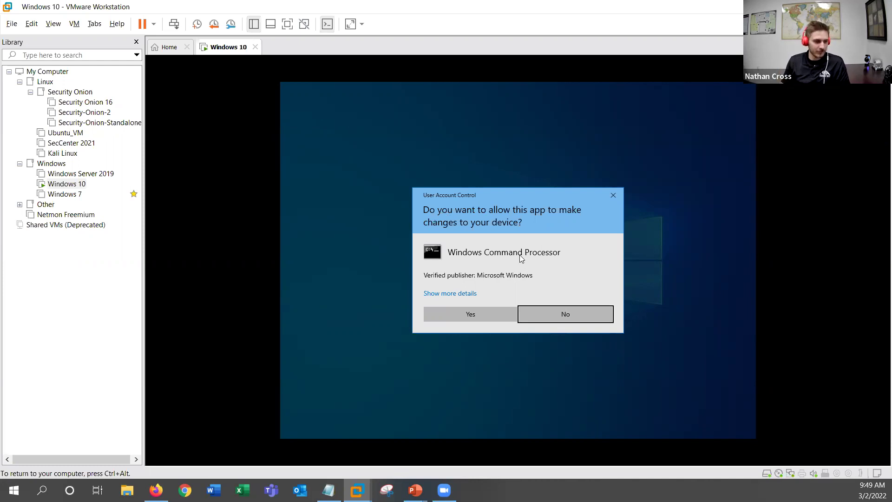
Step: Approve the UAC prompt with Yes, then close the resulting Administrator Command Prompt
click(470, 314)
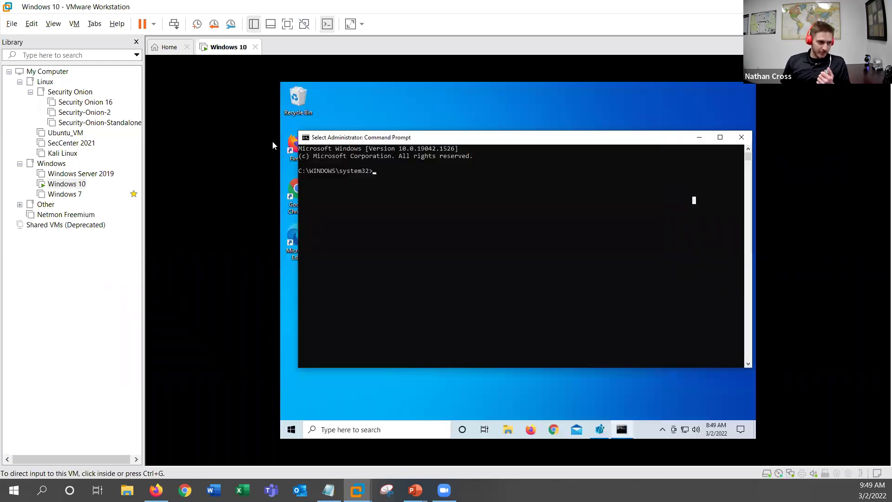
click(374, 175)
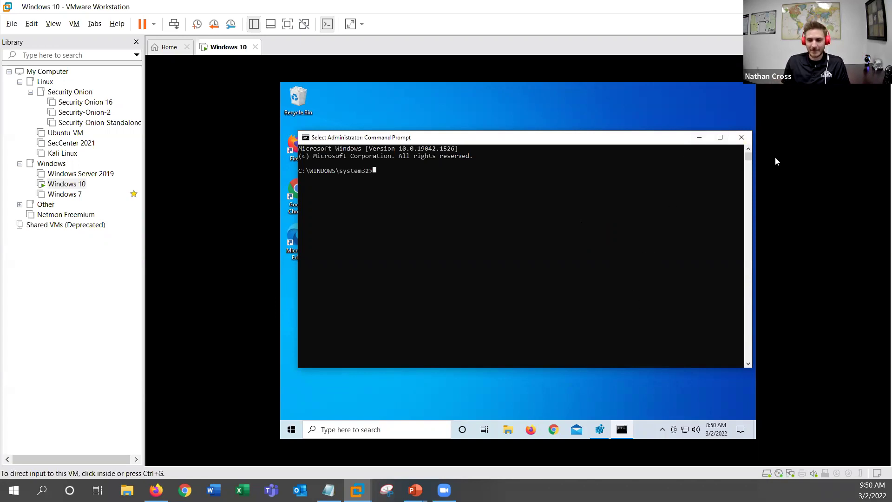
click(742, 137)
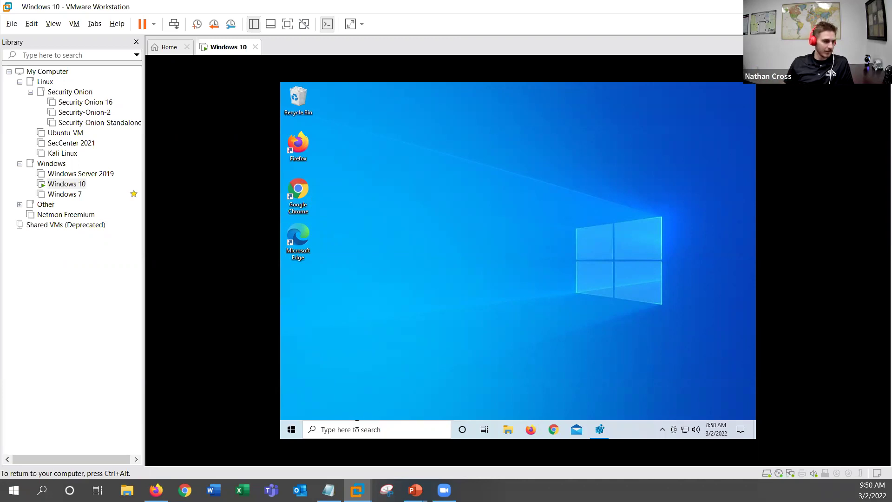
click(417, 427)
text(uac)
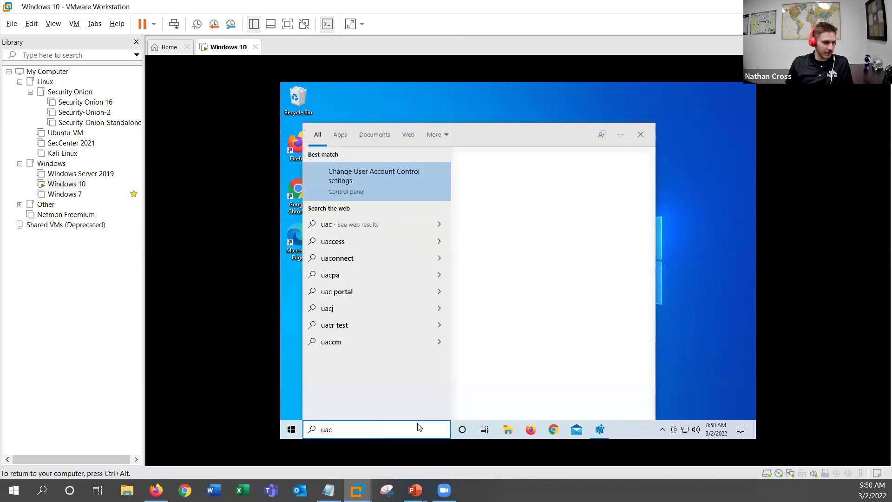
click(404, 178)
click(471, 315)
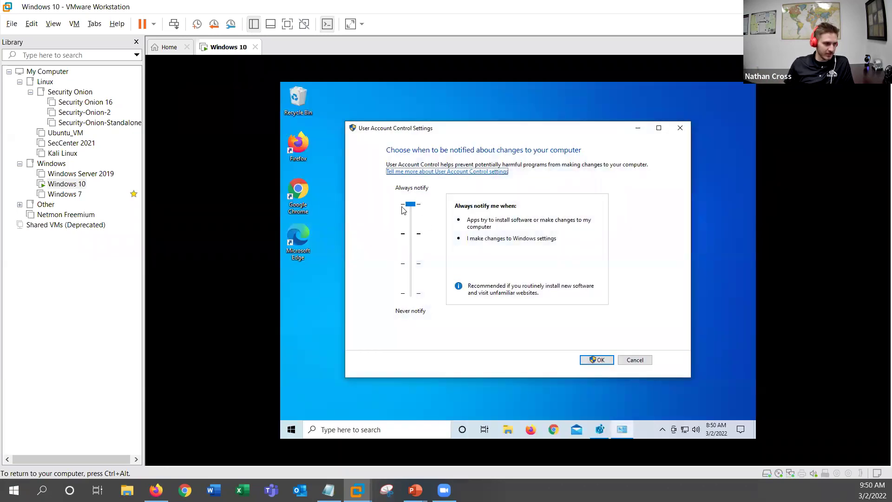
click(684, 130)
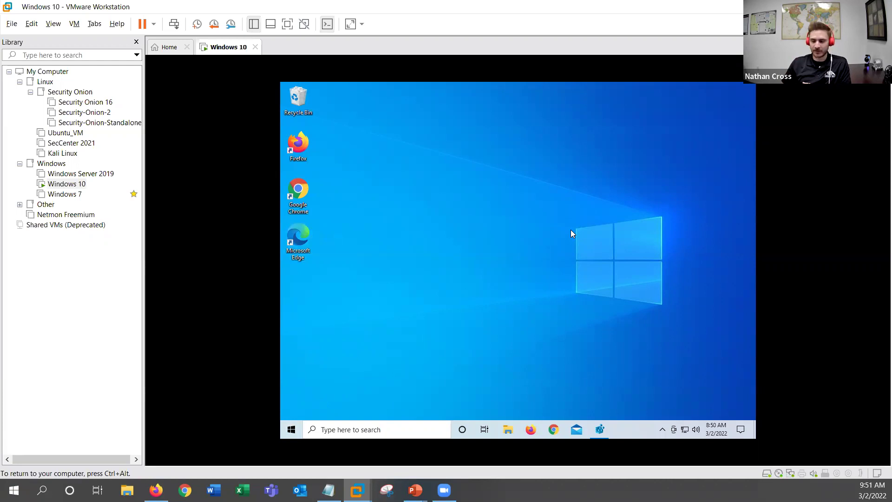
Step: From the Start menu, switch from admin to the standard user account and sign in with its password
click(293, 428)
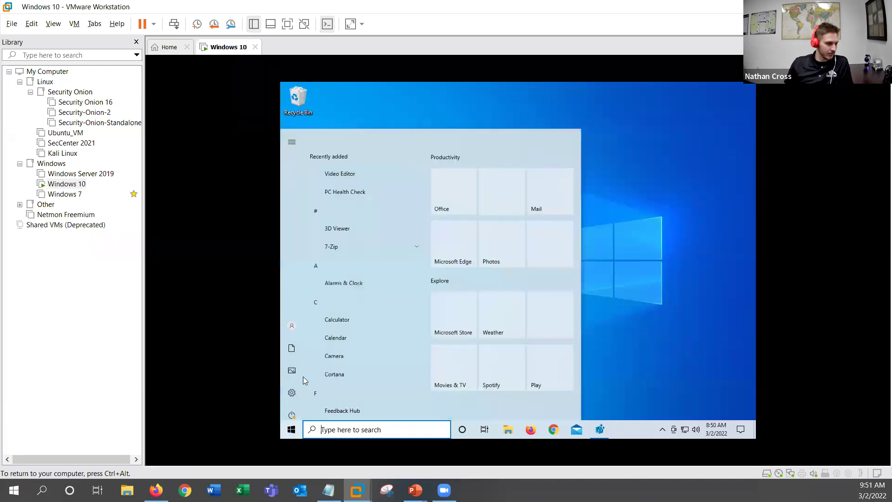
click(296, 320)
click(336, 300)
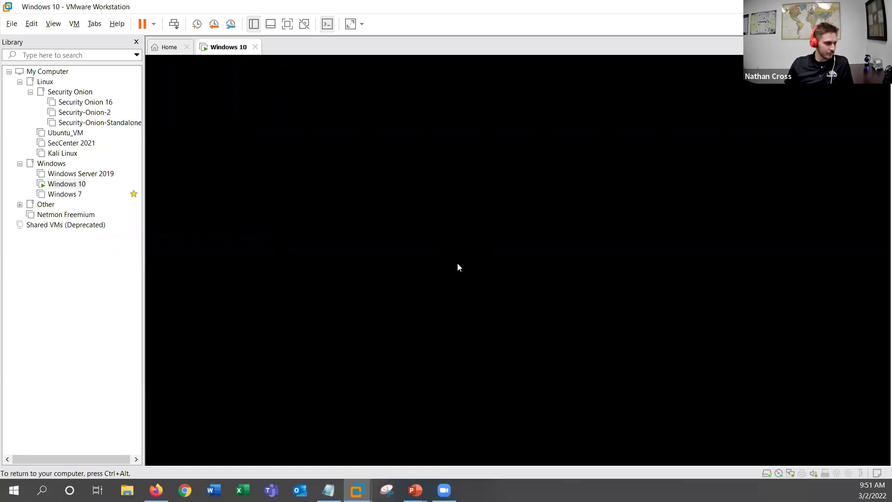
text(•••••••••••••••••)
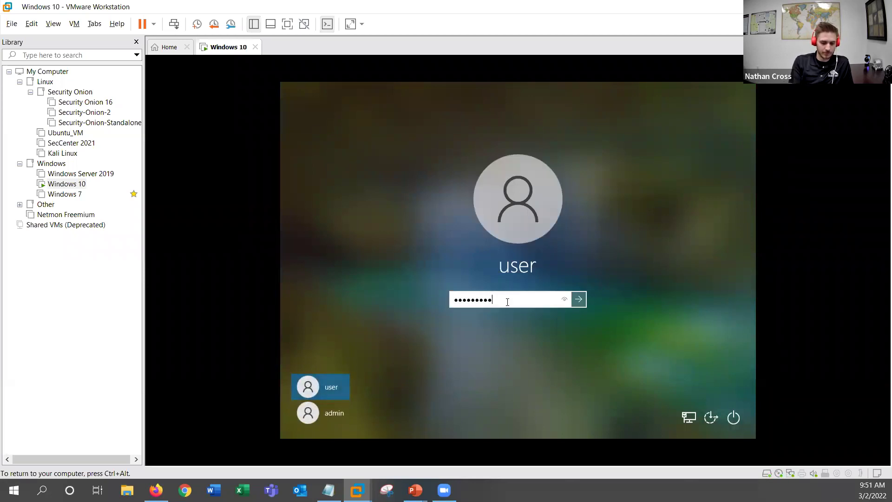
key(Return)
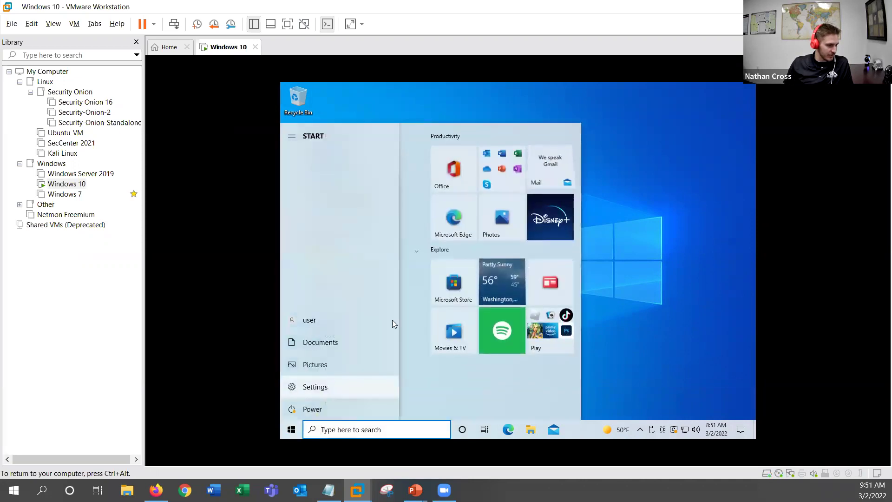
Step: Check in Settings under Accounts › Your info that the user is a Local Account, then close Settings
click(292, 387)
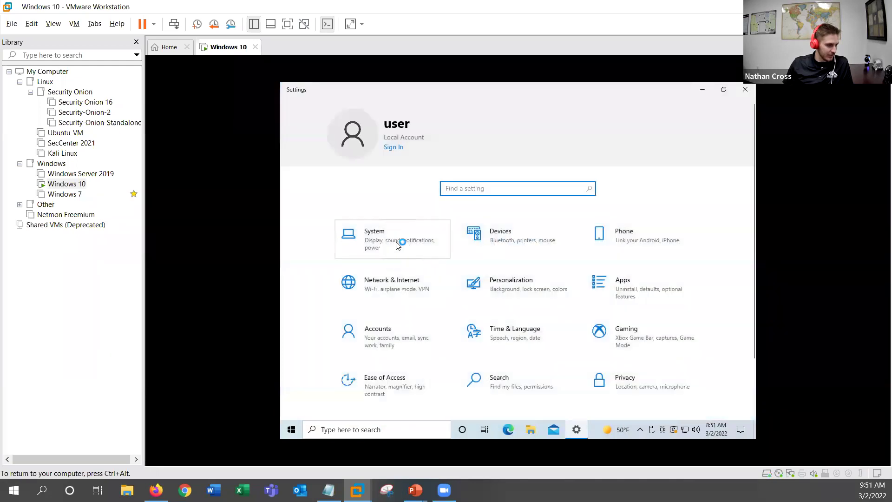
click(397, 246)
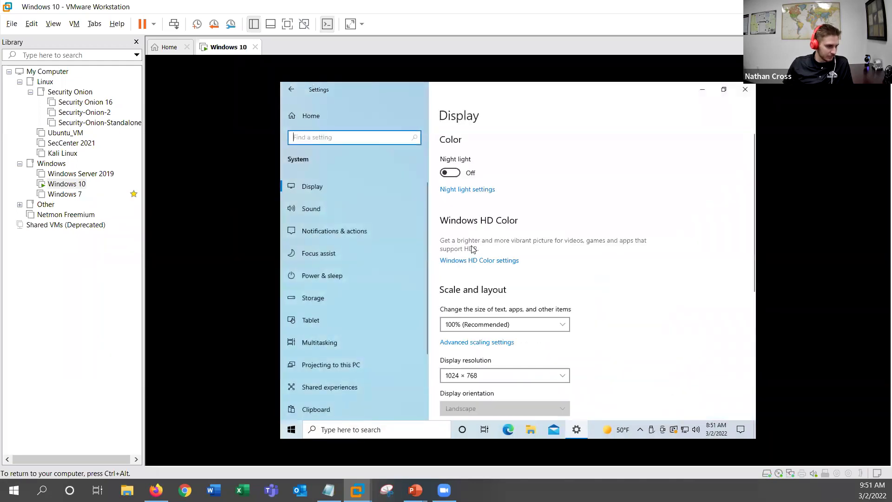
click(292, 88)
scroll(525, 261, down, 2)
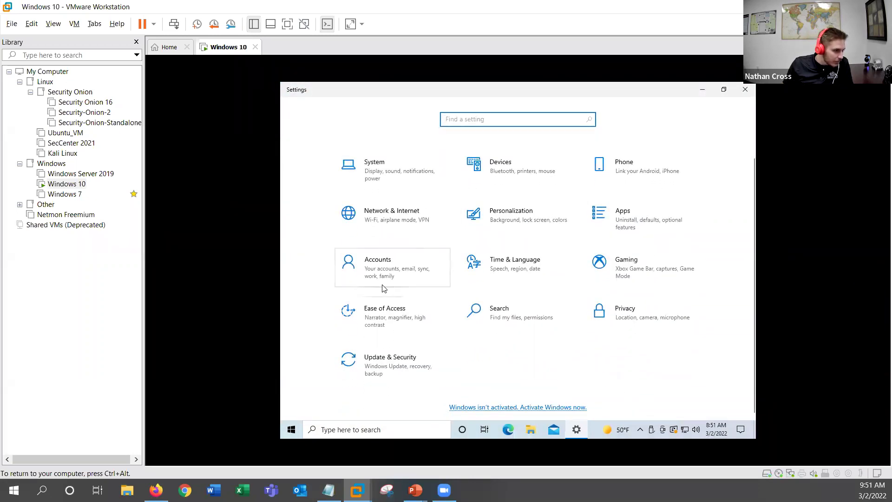
click(444, 263)
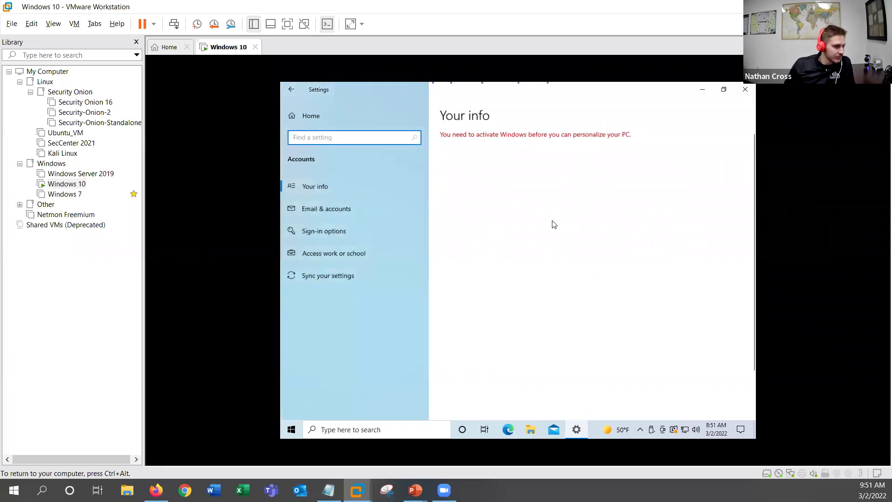
scroll(594, 236, down, 1)
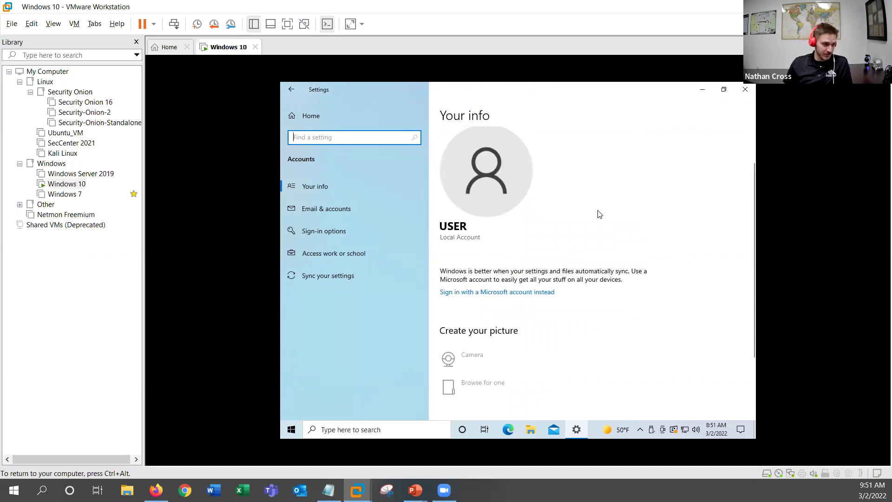
click(746, 91)
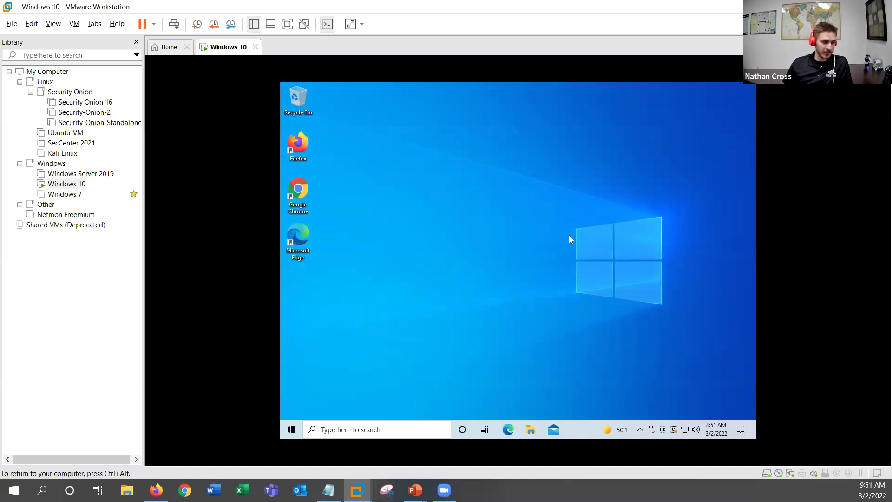
Step: Search for cmd and choose Run as administrator for Command Prompt
key(super)
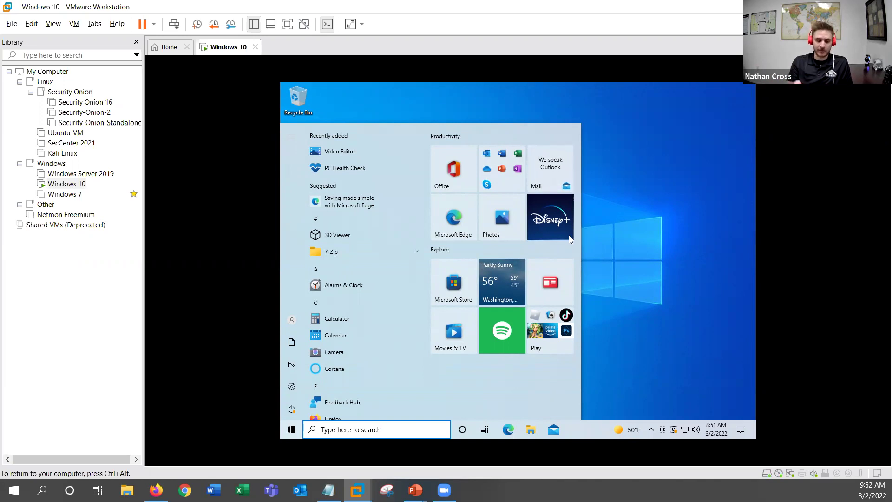
text(cmd)
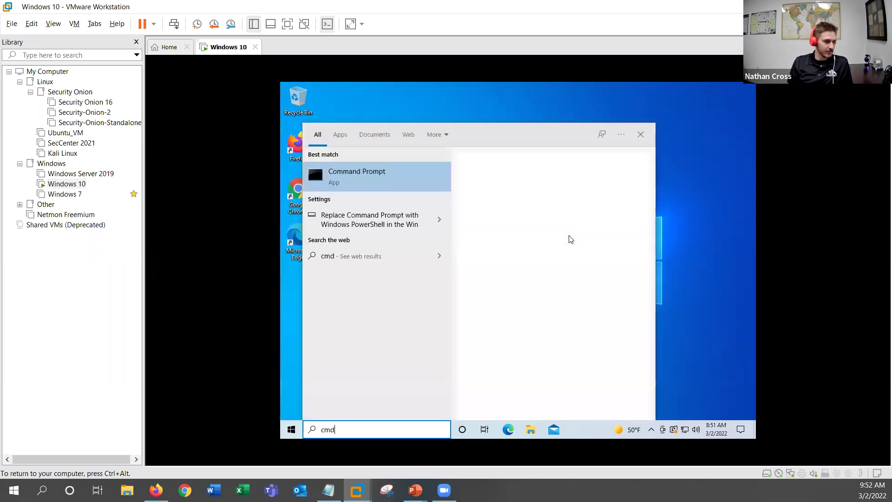
key(Tab)
key(Down)
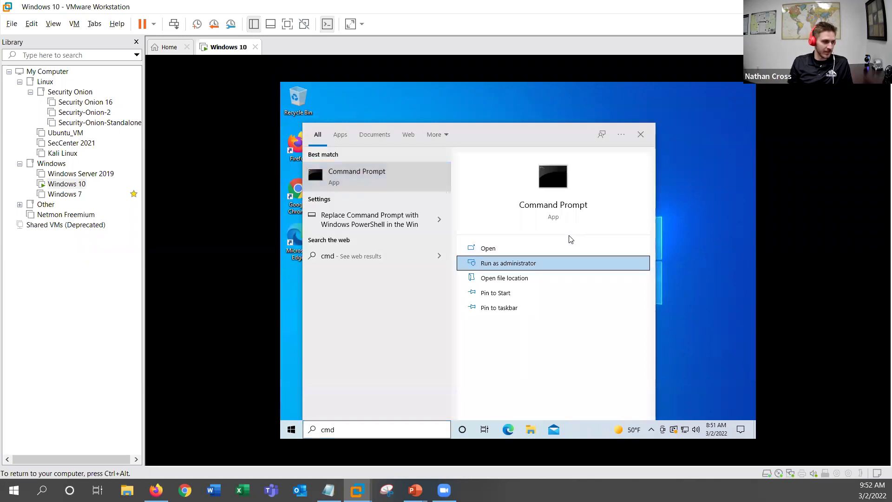
key(Return)
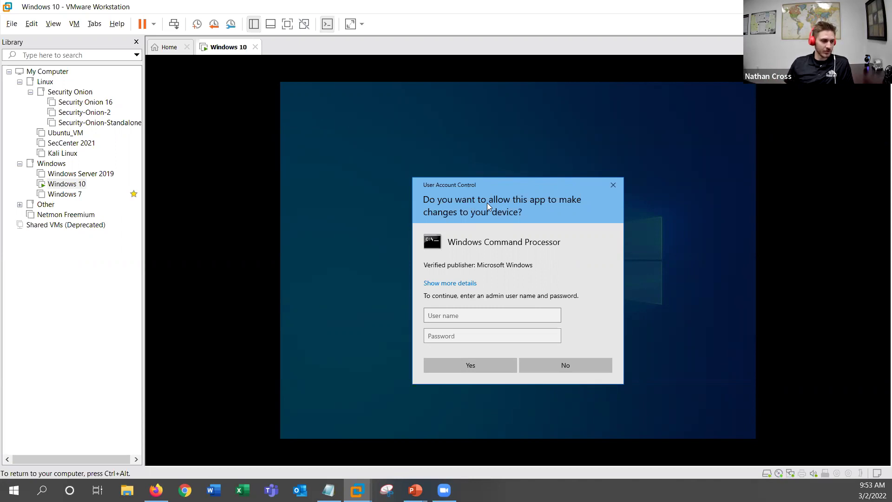
Step: Submit the standard user's name and password in the UAC prompt, decline with No, and return to the desktop
click(459, 311)
text(user)
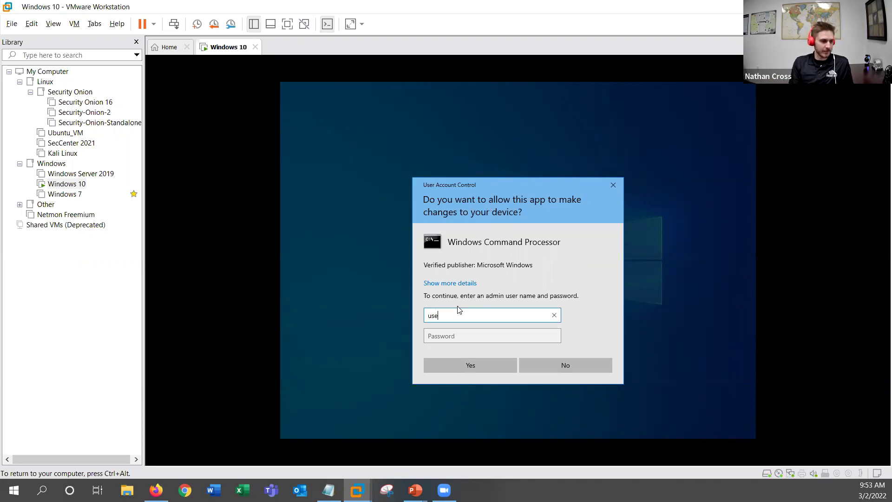
key(Tab)
text(•••••••••••)
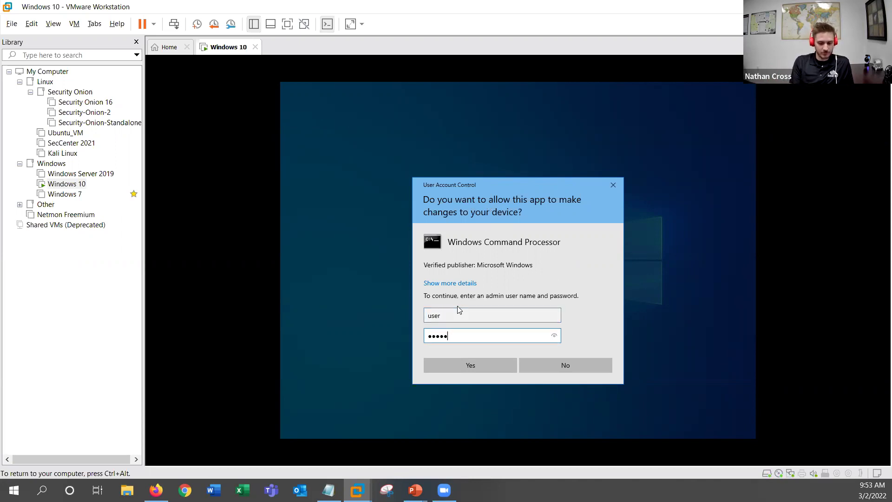
text(•••••••)
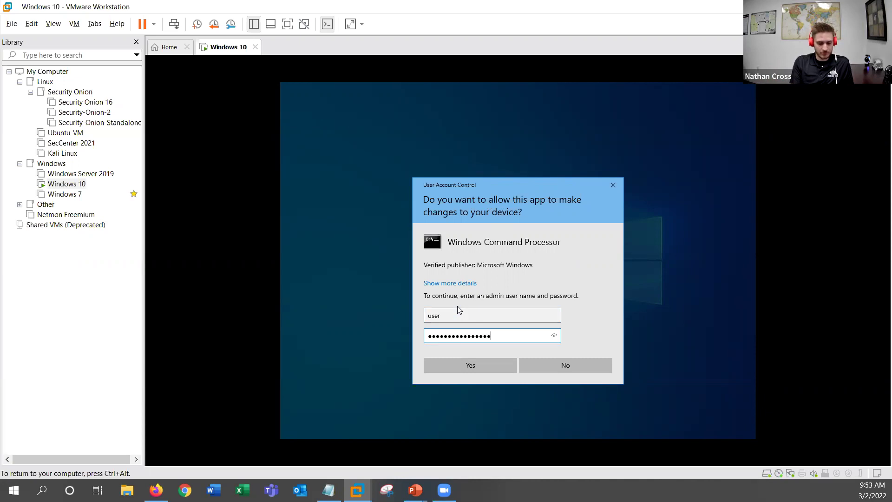
key(Return)
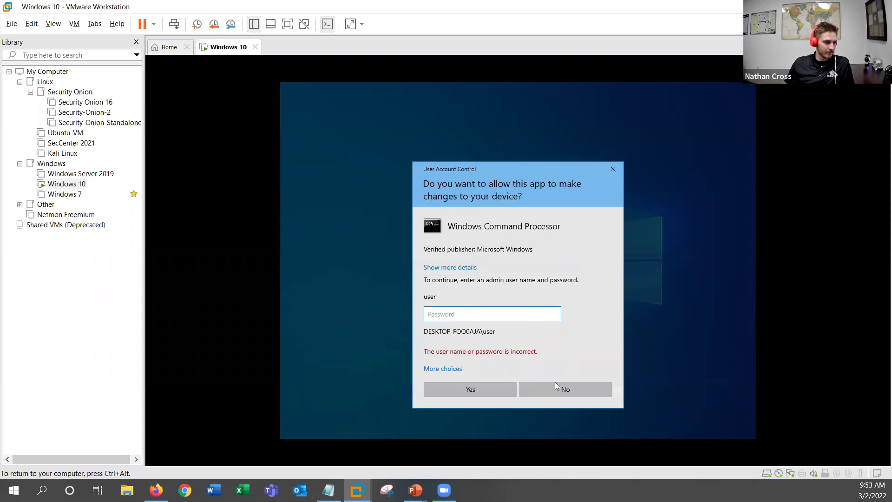
click(547, 392)
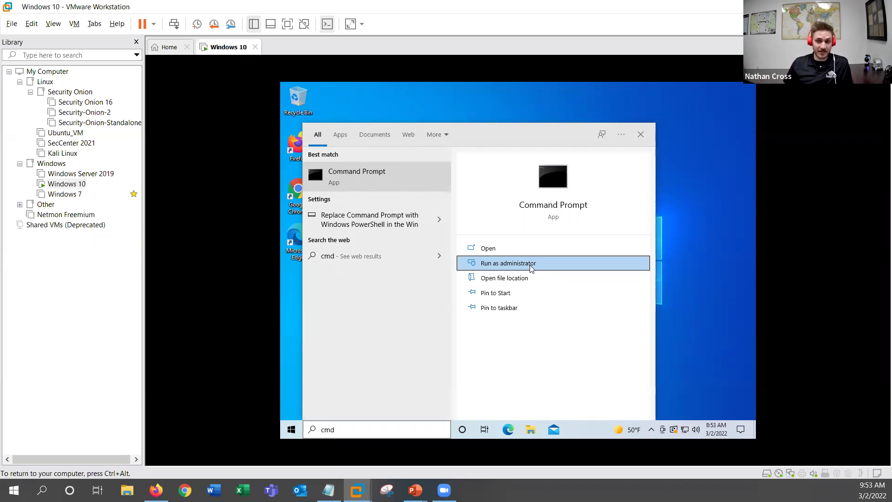
click(752, 160)
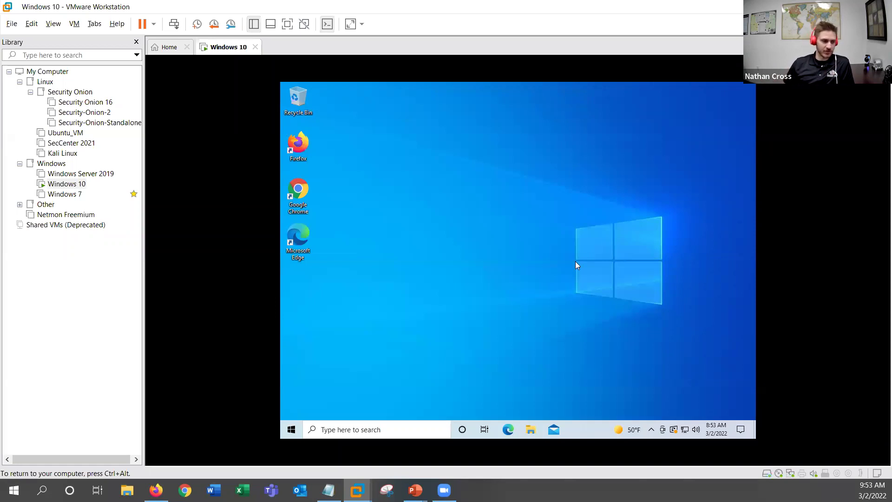
Step: Search for cmd from the taskbar and choose Run as administrator for Command Prompt
click(425, 430)
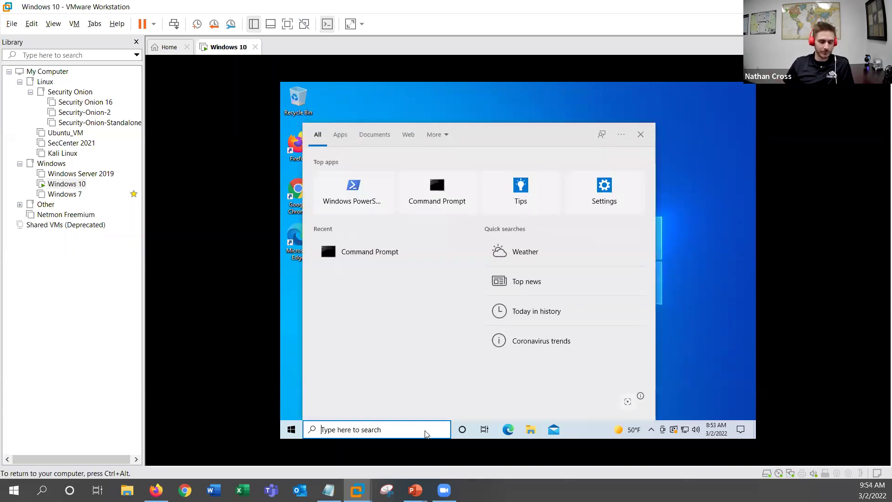
text(cmd)
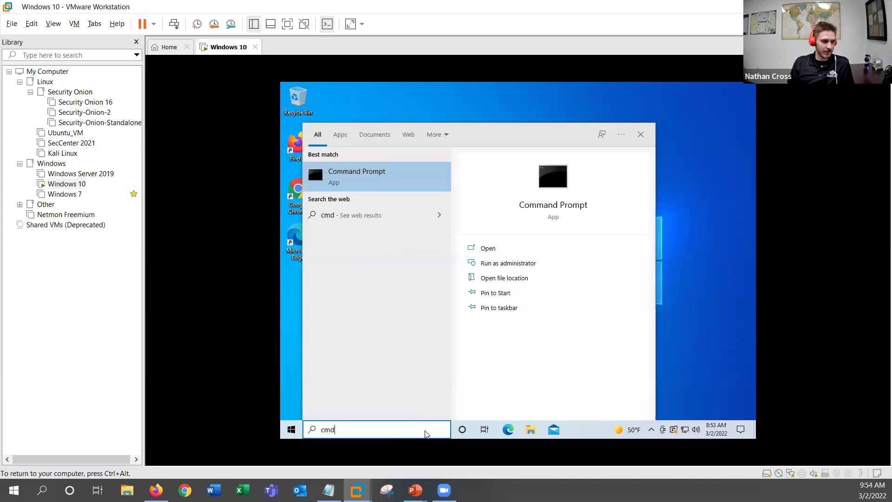
key(Tab)
key(Down)
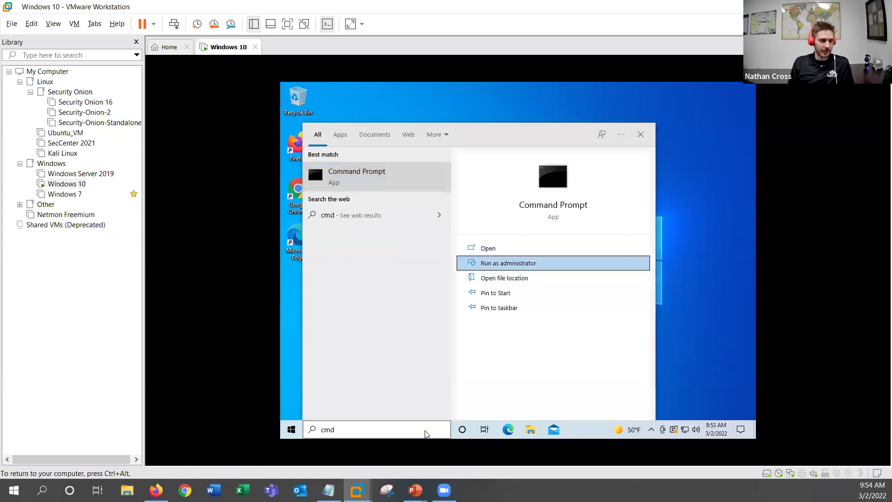
key(Return)
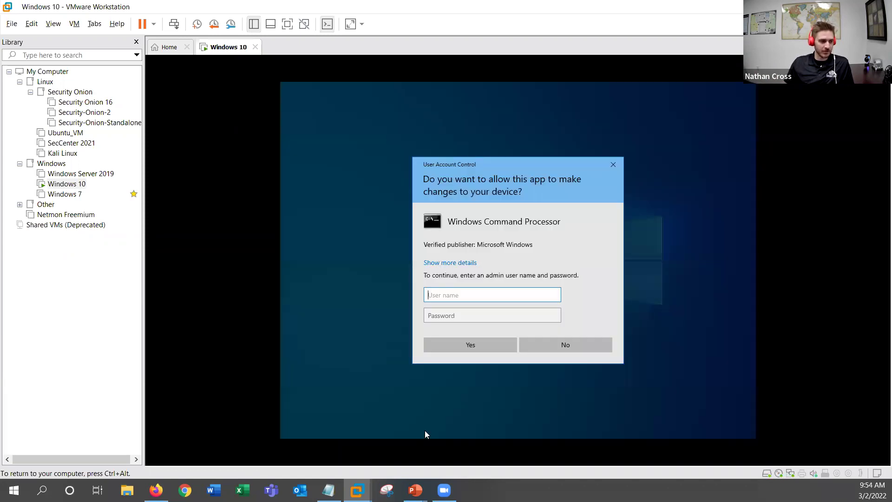
Step: Approve the UAC prompt as admin with its password, then focus and raise the Administrator Command Prompt
text(admin)
key(Tab)
text(Password123!123456)
key(Return)
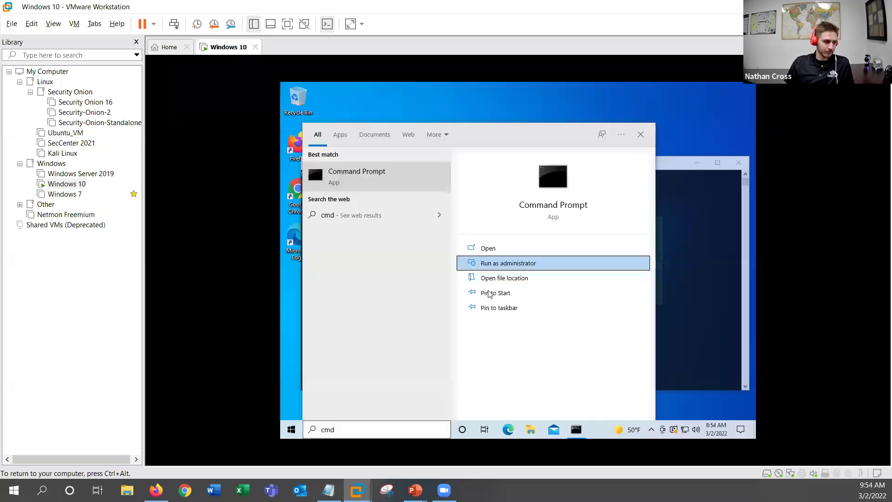
click(671, 194)
click(376, 197)
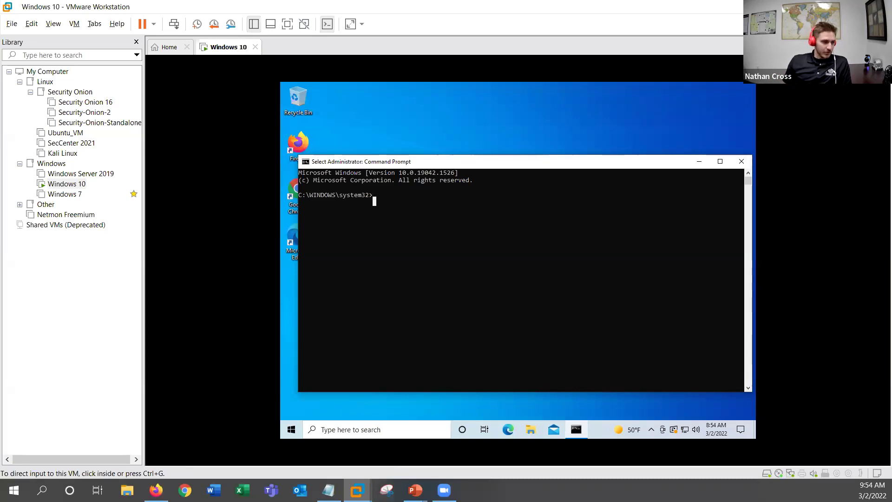
drag(485, 162, 479, 135)
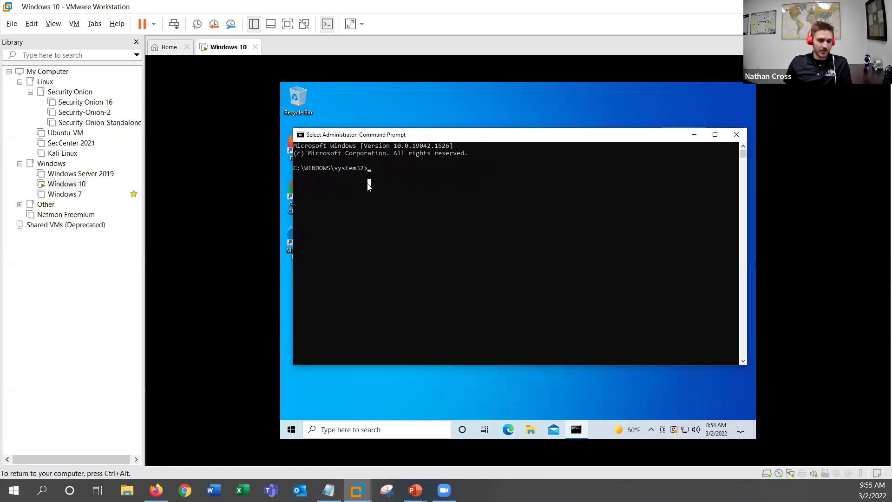